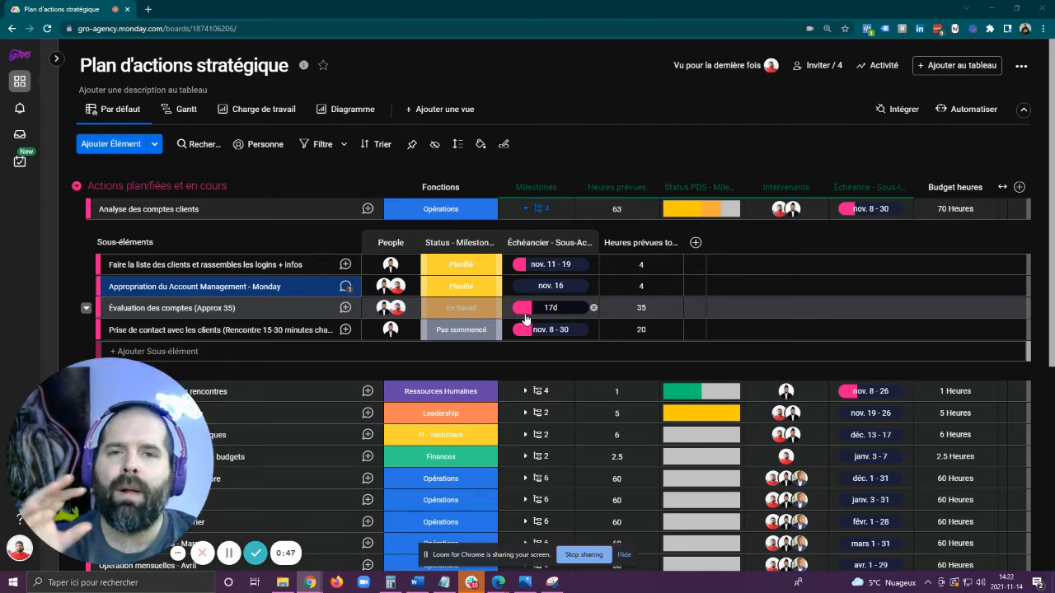
Step: Collapse the milestones of Analyse des comptes clients and all three action groups on the board
click(548, 209)
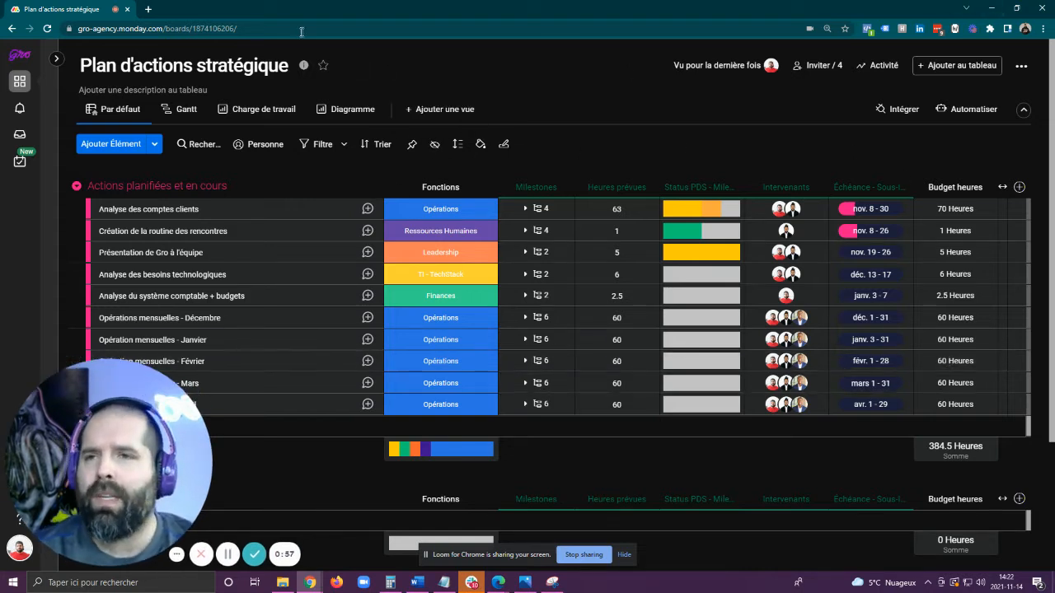
drag(120, 378, 931, 64)
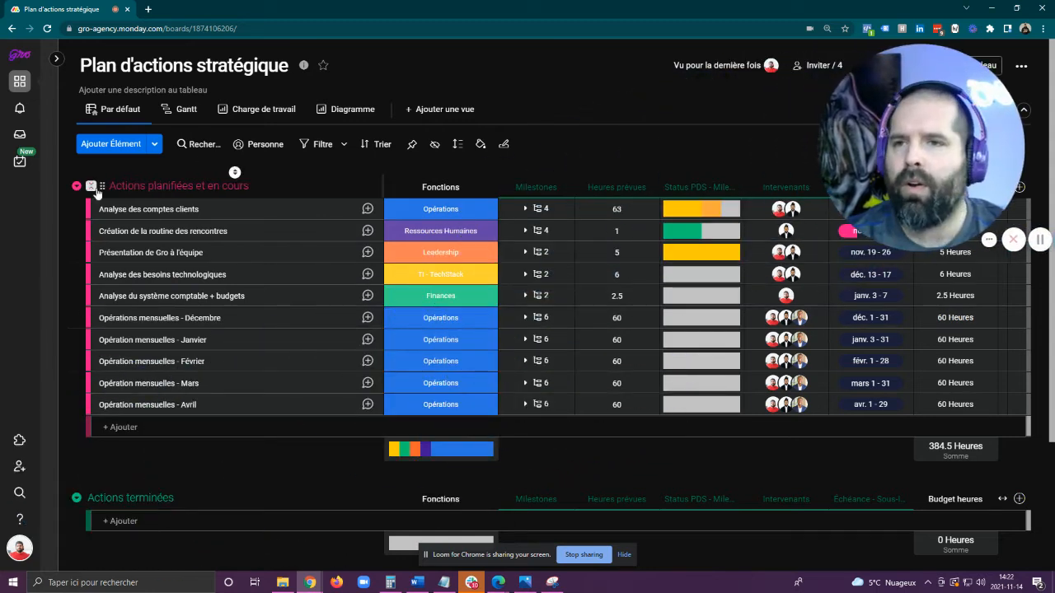
click(91, 187)
click(89, 212)
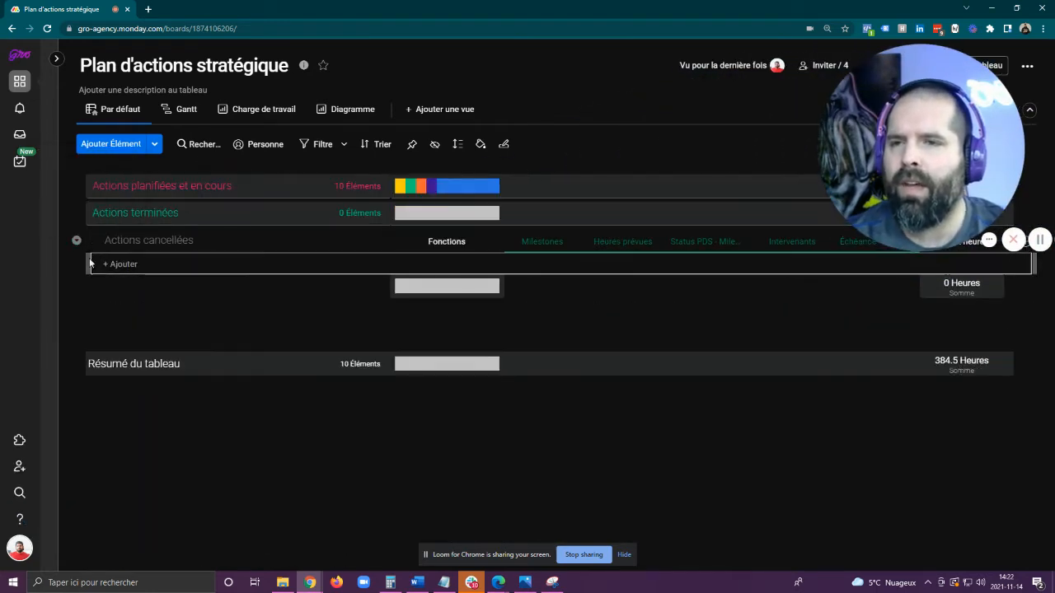
click(89, 240)
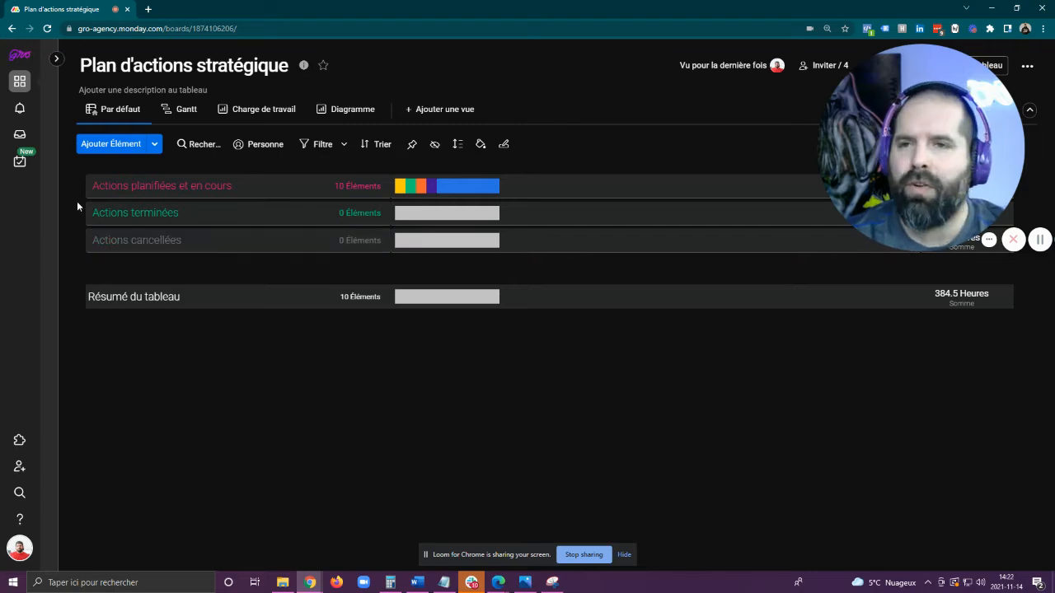
Step: Expand the Actions planifiées et en cours, Actions terminées and Actions cancellées groups and look over their items
click(93, 186)
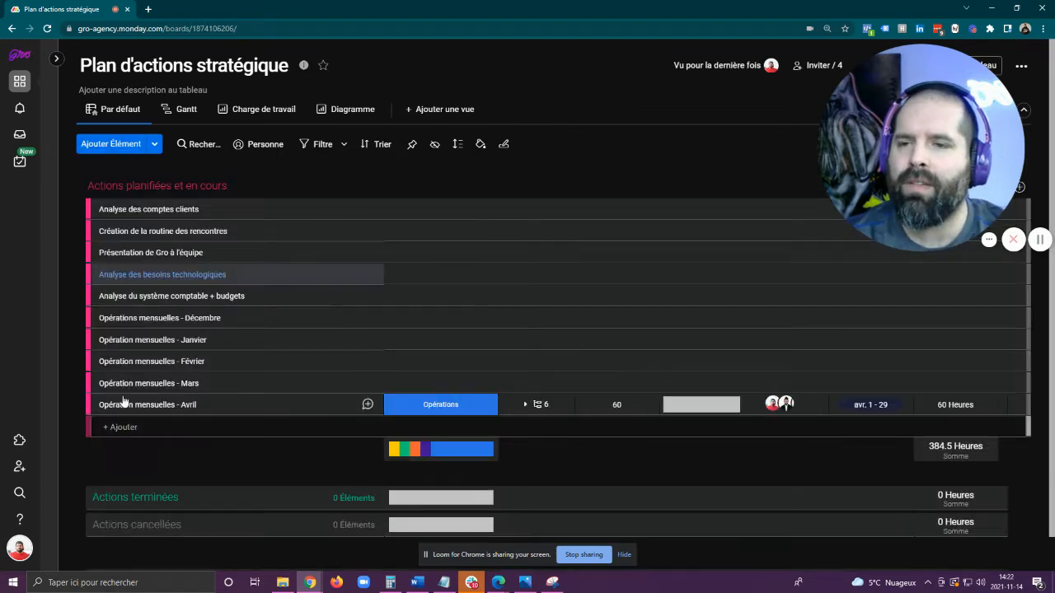
click(93, 497)
scroll(109, 559, down, 1)
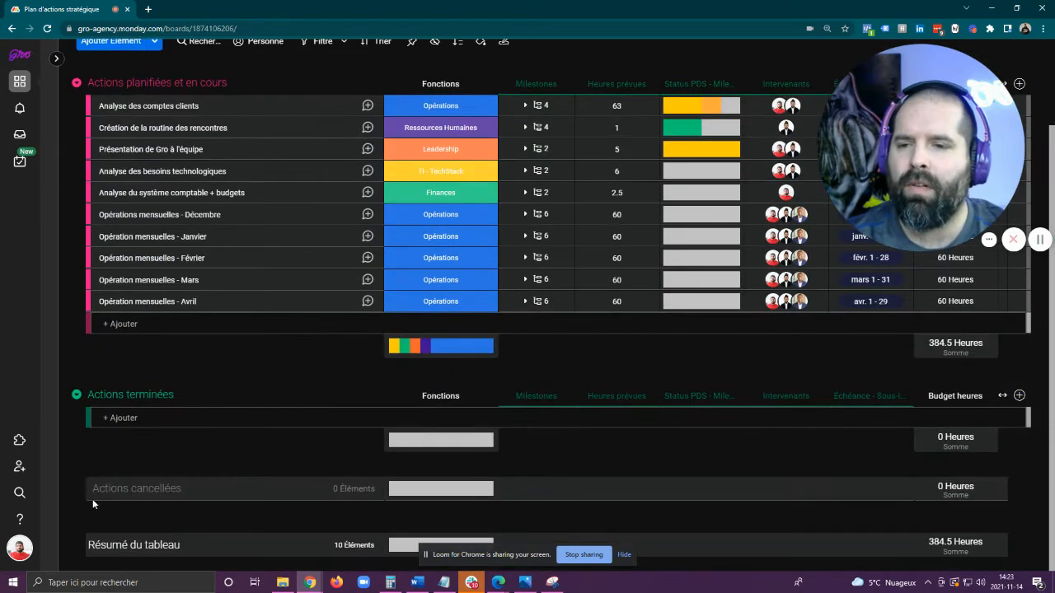
scroll(90, 486, up, 1)
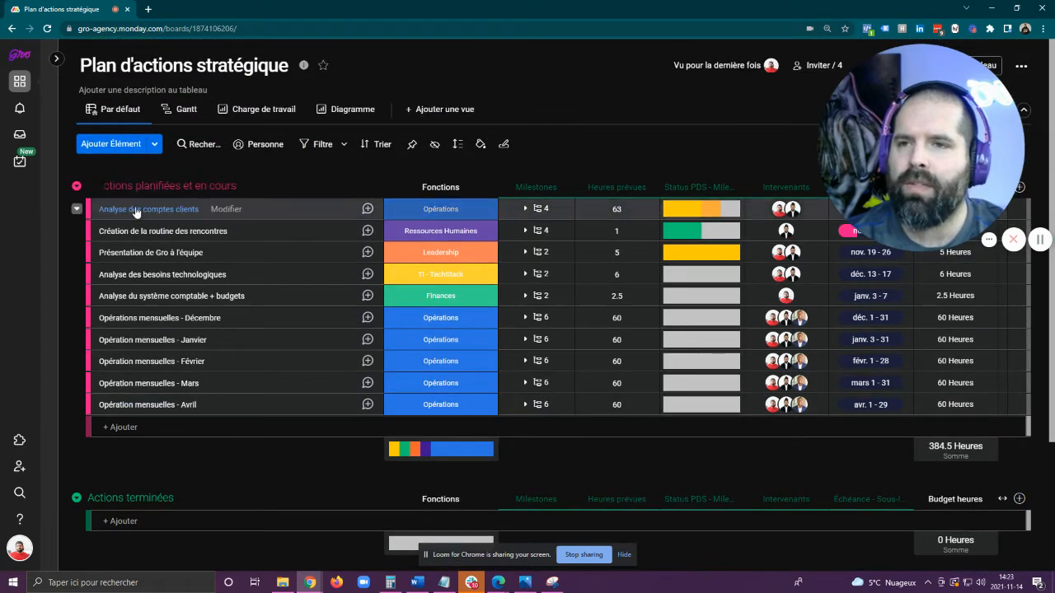
scroll(132, 247, down, 1)
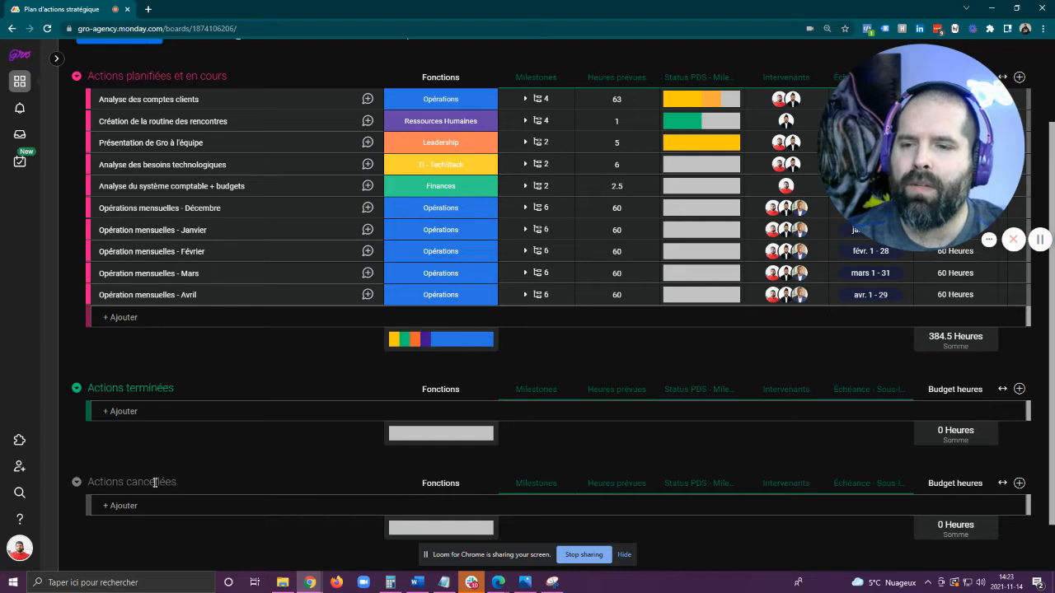
scroll(155, 482, up, 1)
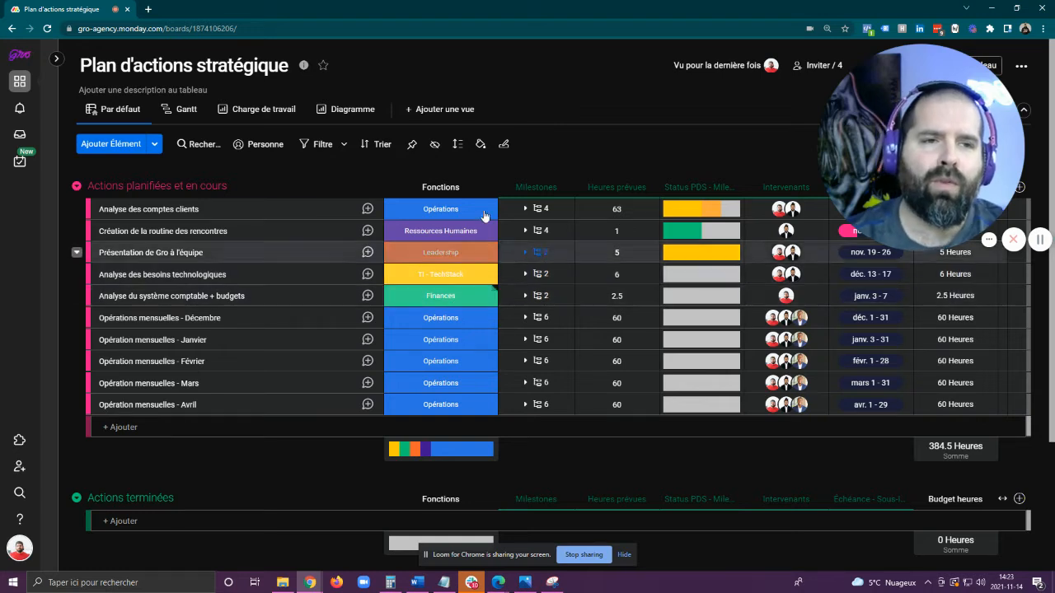
Step: Review the milestones of Analyse des comptes clients with their people, statuses, timelines and planned hours, leaving them collapsed
drag(922, 124, 164, 164)
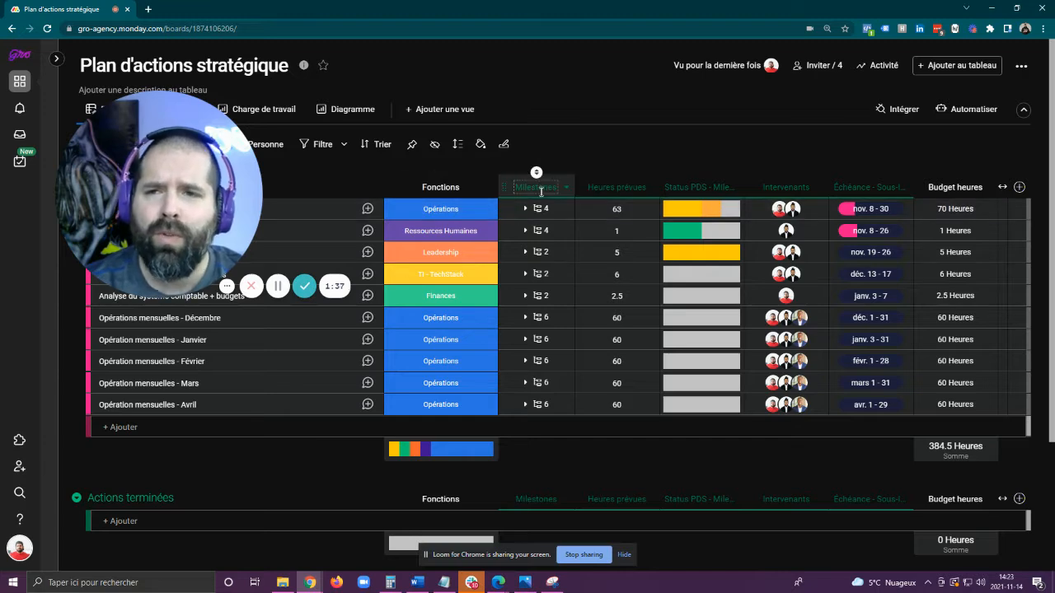
drag(208, 220, 227, 490)
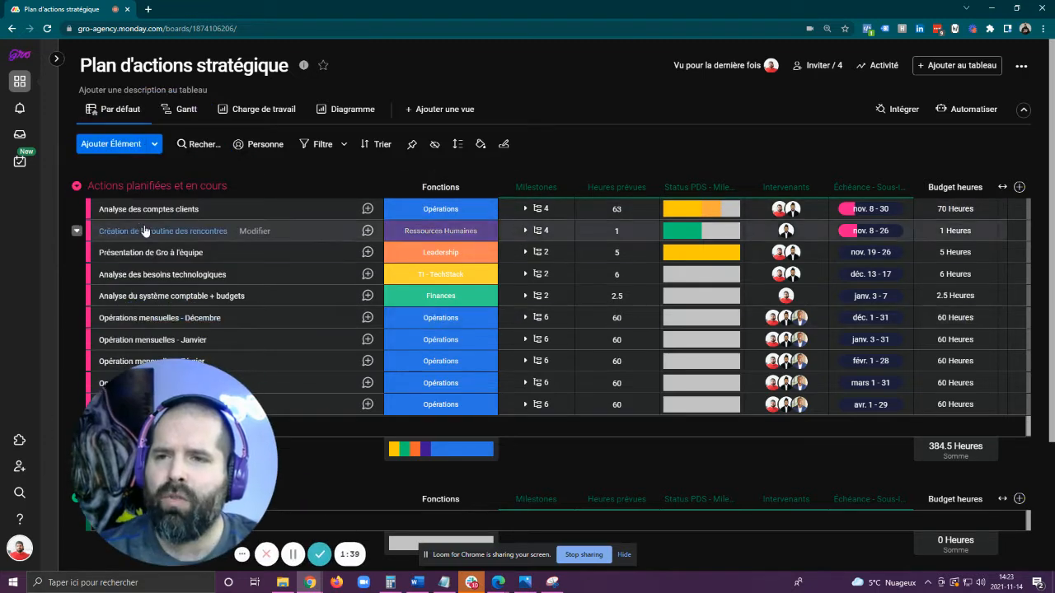
click(537, 208)
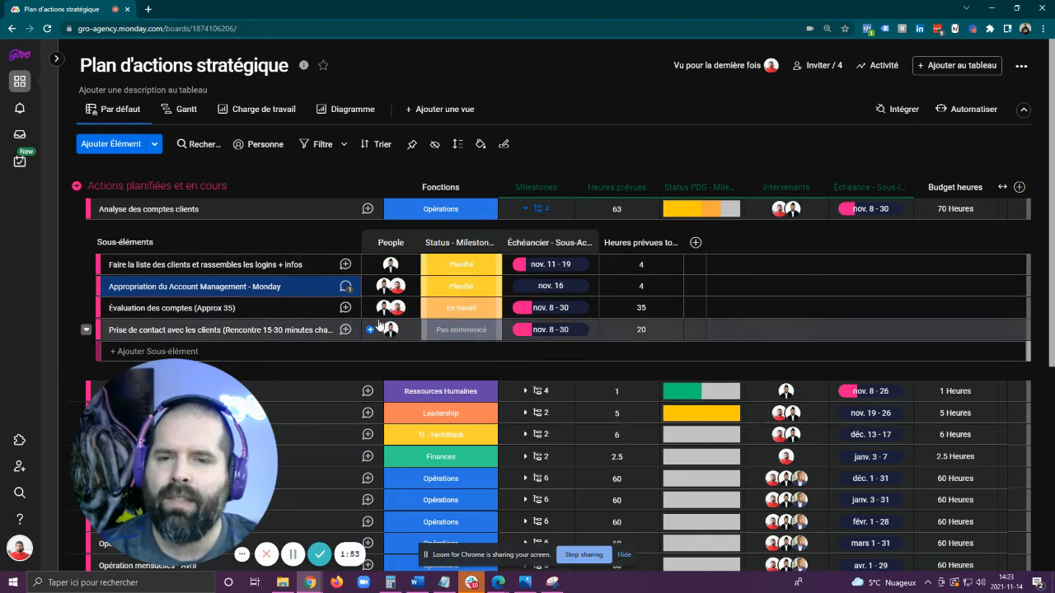
mouse_move(383, 288)
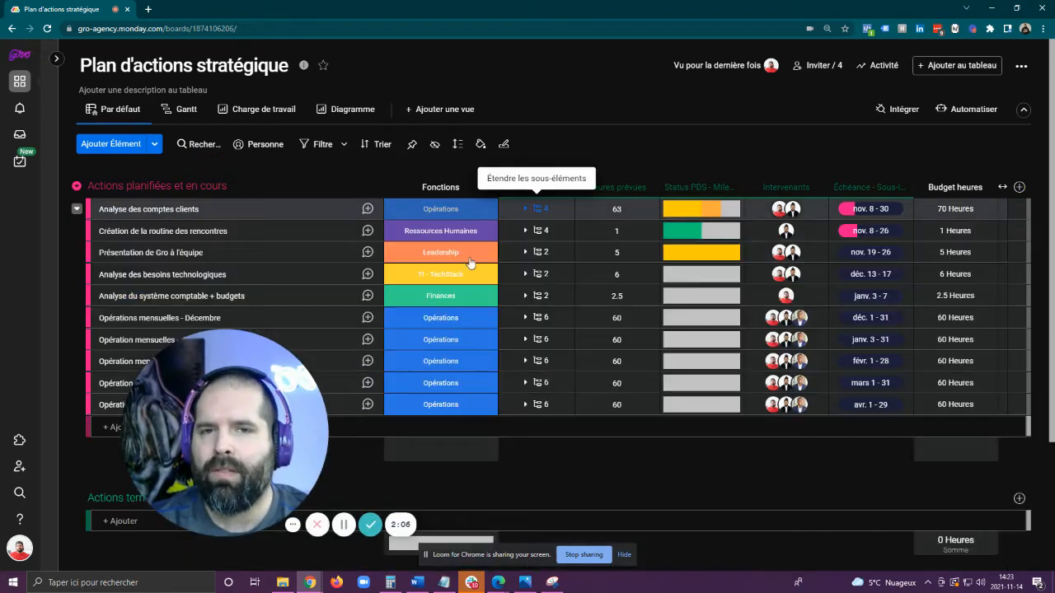
click(527, 210)
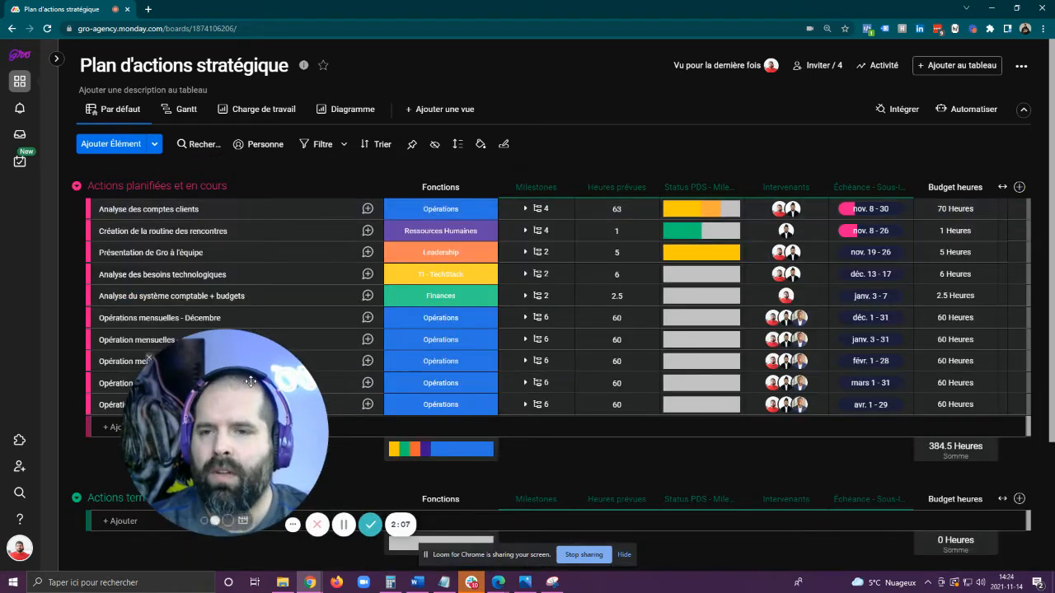
drag(272, 380, 290, 354)
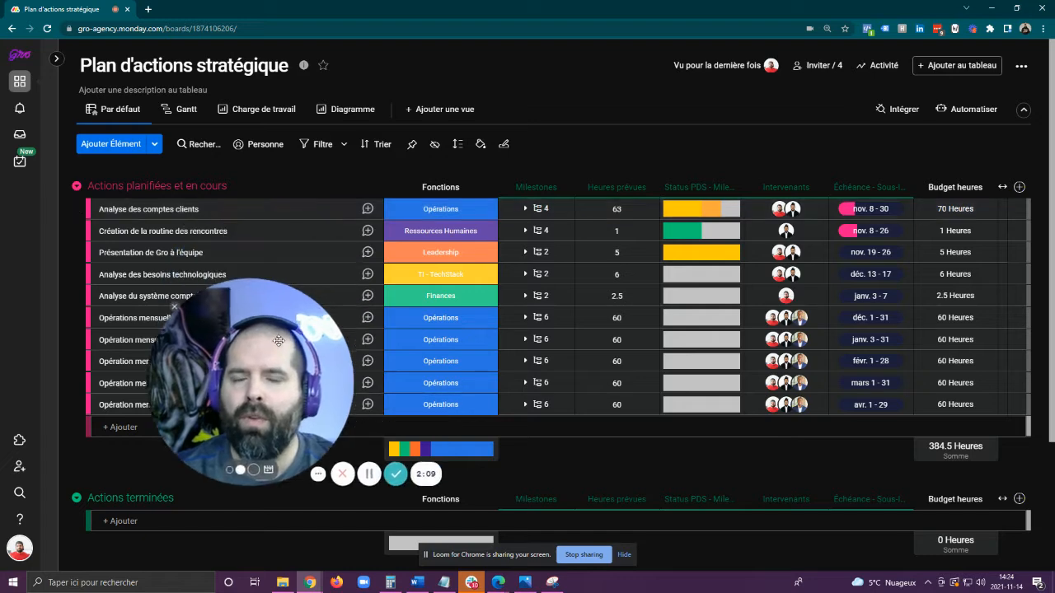
click(535, 209)
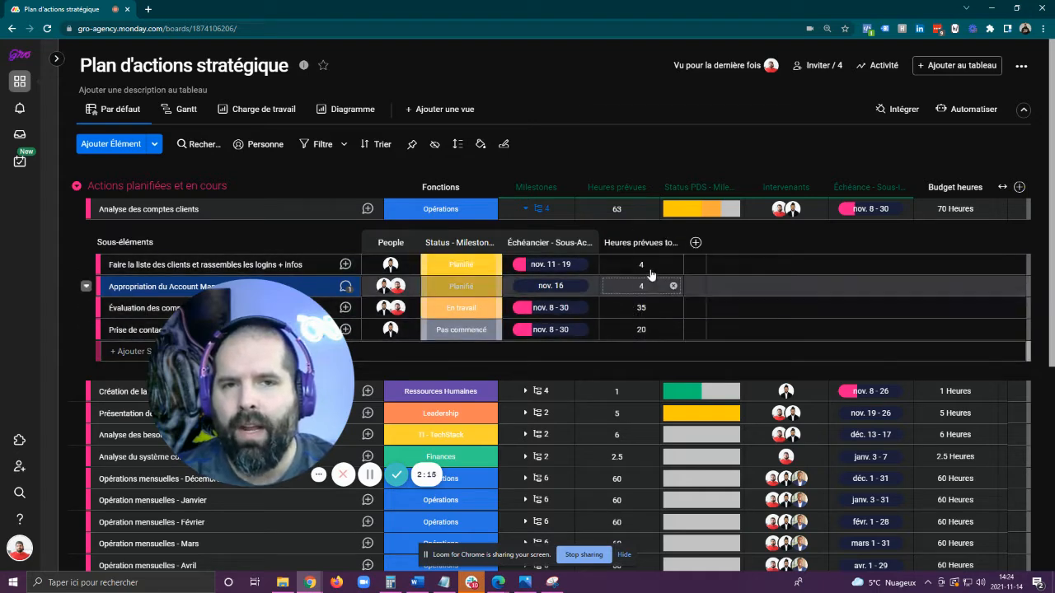
click(533, 209)
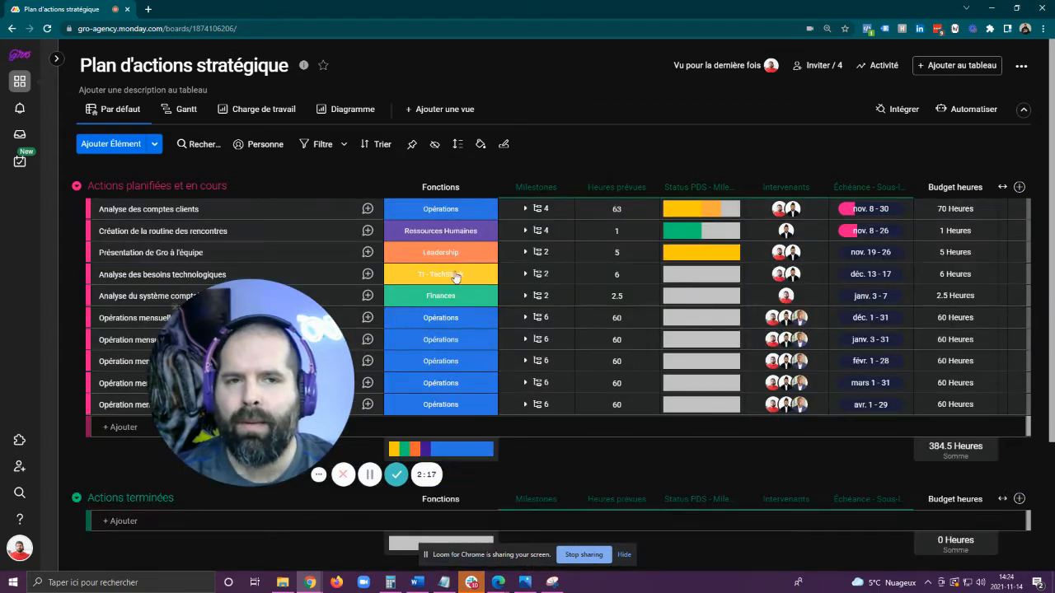
Step: Mark the Analyse des comptes clients milestone "Faire la liste des clients et rassembles les logins + infos" as Terminé and collapse the milestones
click(535, 209)
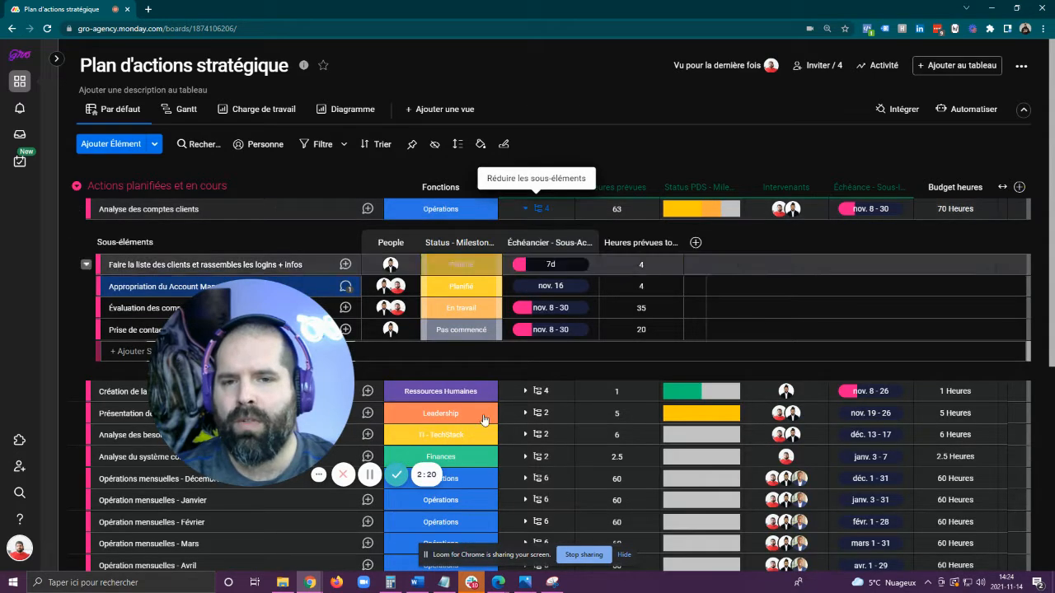
click(464, 273)
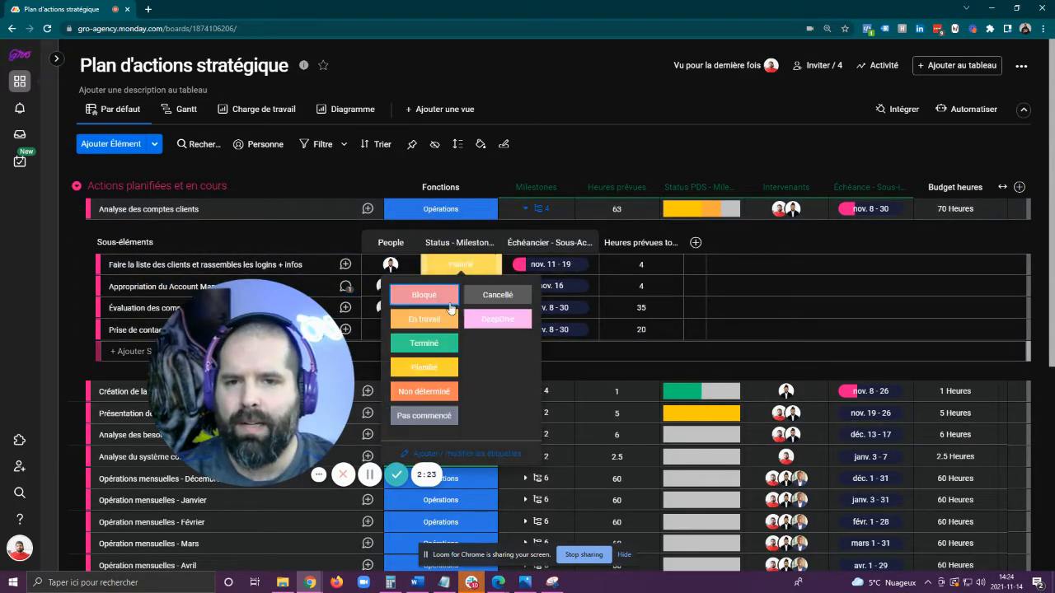
click(424, 343)
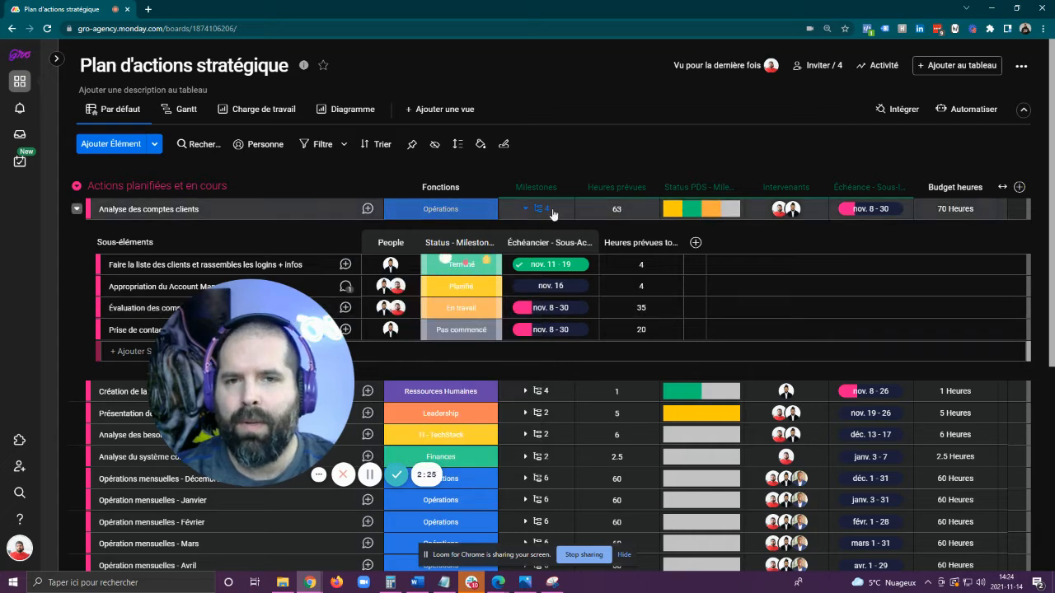
click(540, 209)
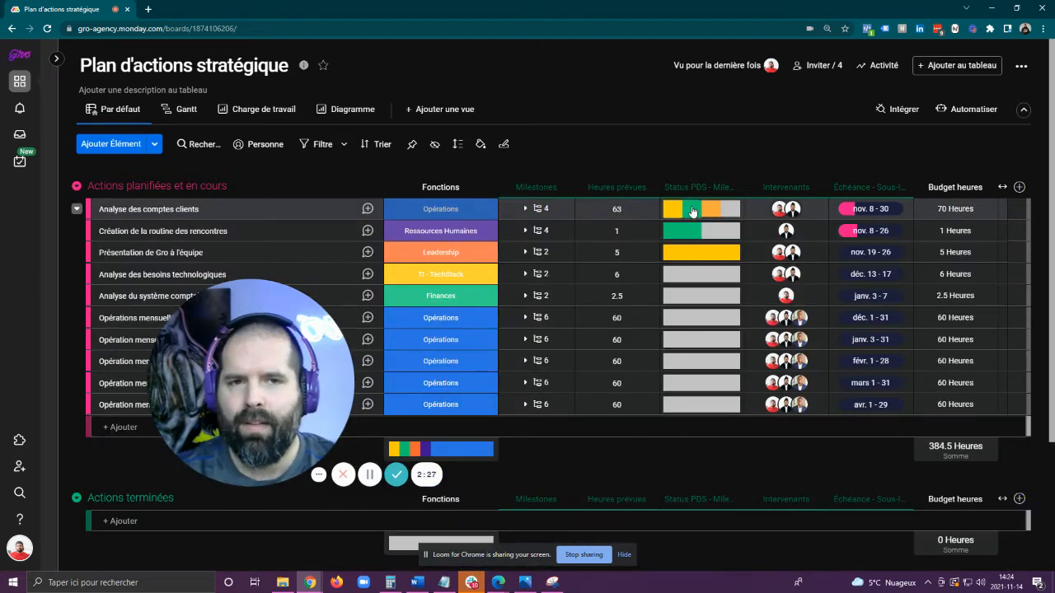
Step: Set the milestone "Faire la liste des clients et rassembles les logins + infos" back to Planifié and collapse the milestones
click(541, 210)
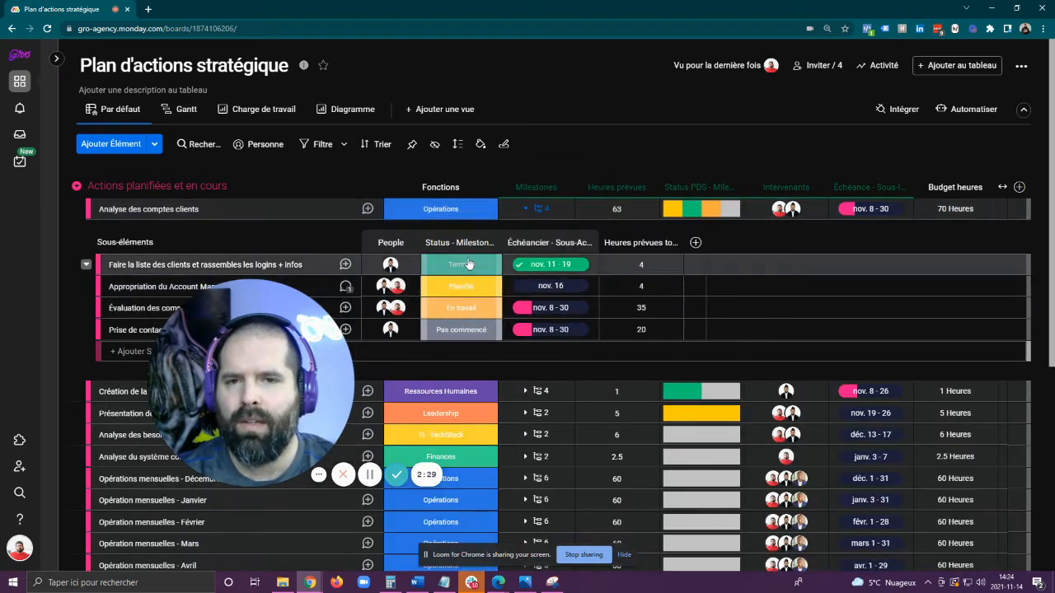
click(462, 264)
click(424, 367)
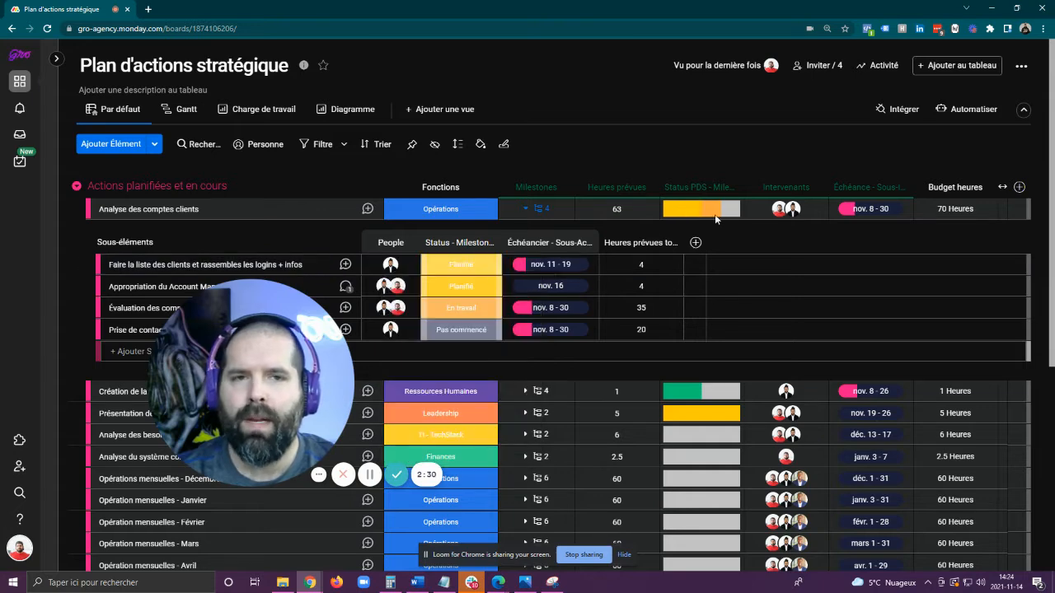
click(525, 211)
mouse_move(709, 212)
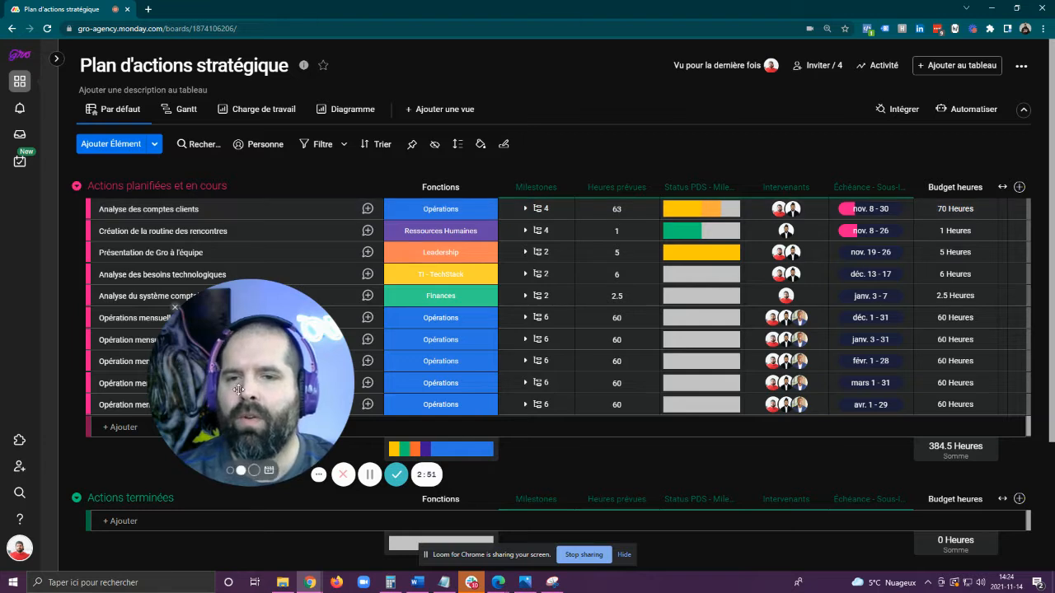
Step: Open the Plan d'actions stratégique - Template V2.2 board and keep the workspace's board list expanded
drag(268, 391, 248, 331)
mouse_move(61, 58)
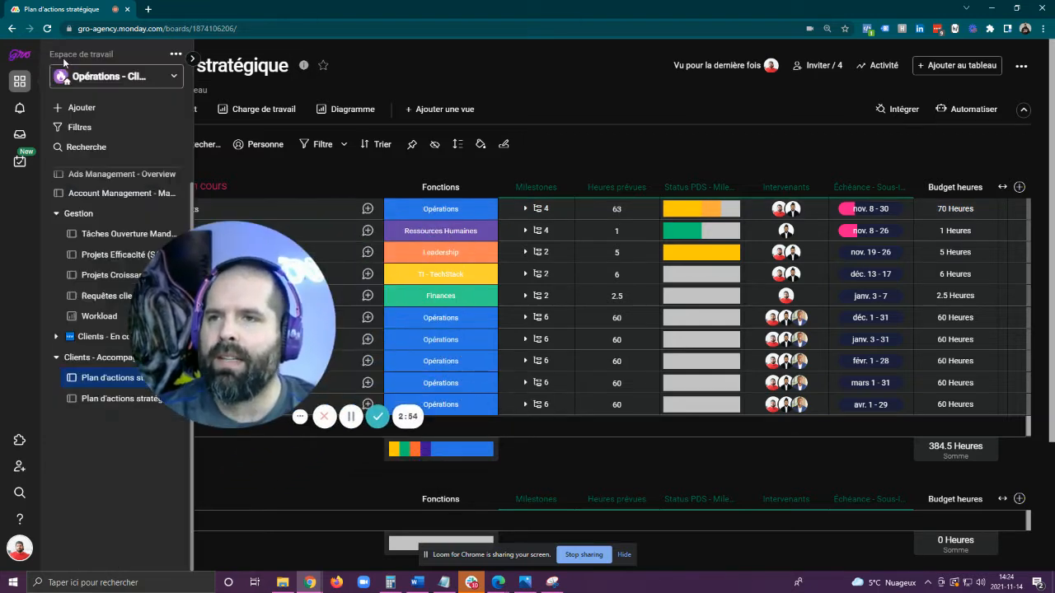
click(120, 404)
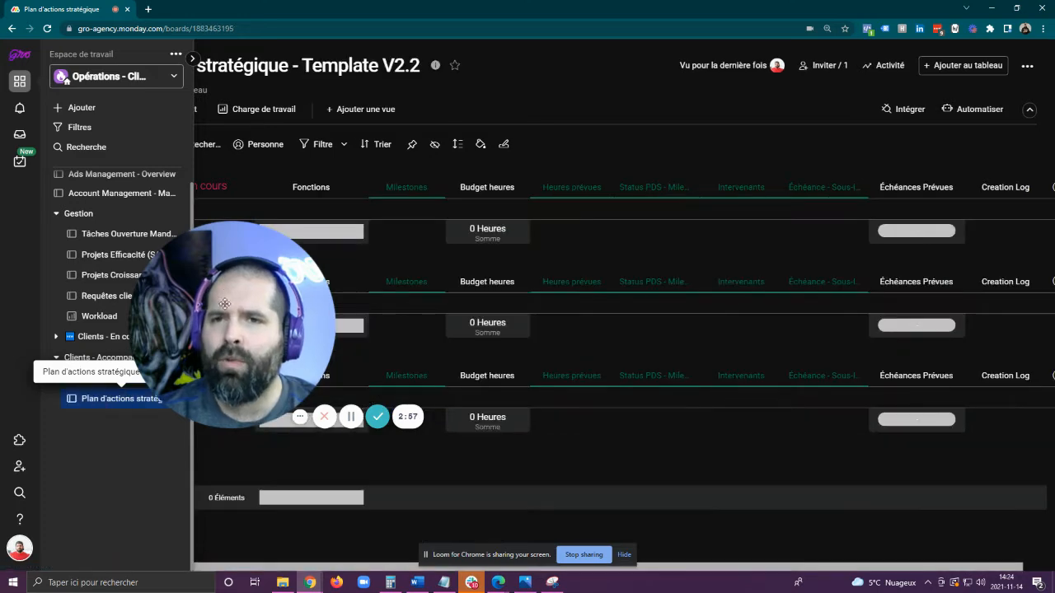
drag(243, 280, 408, 229)
click(56, 59)
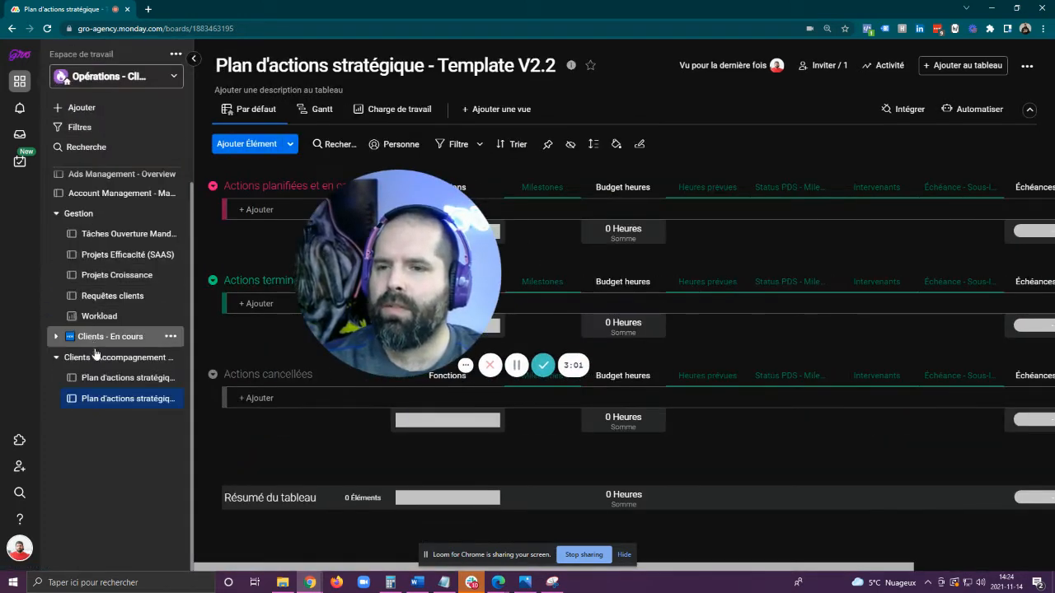
Step: Return to the Plan d'actions stratégique board and collapse the workspace's board list
click(163, 379)
drag(423, 294, 272, 354)
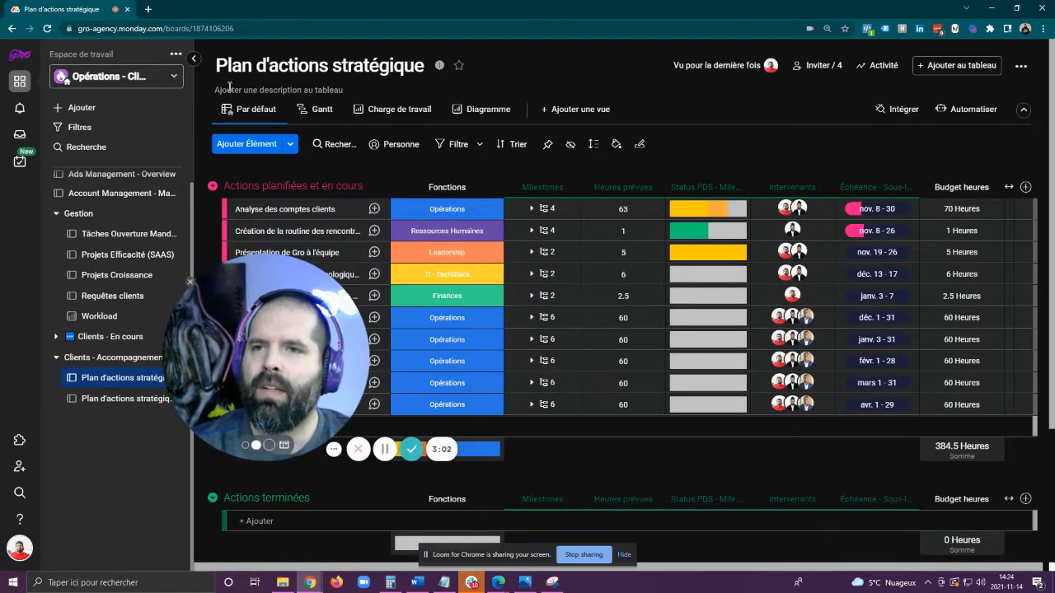
click(193, 60)
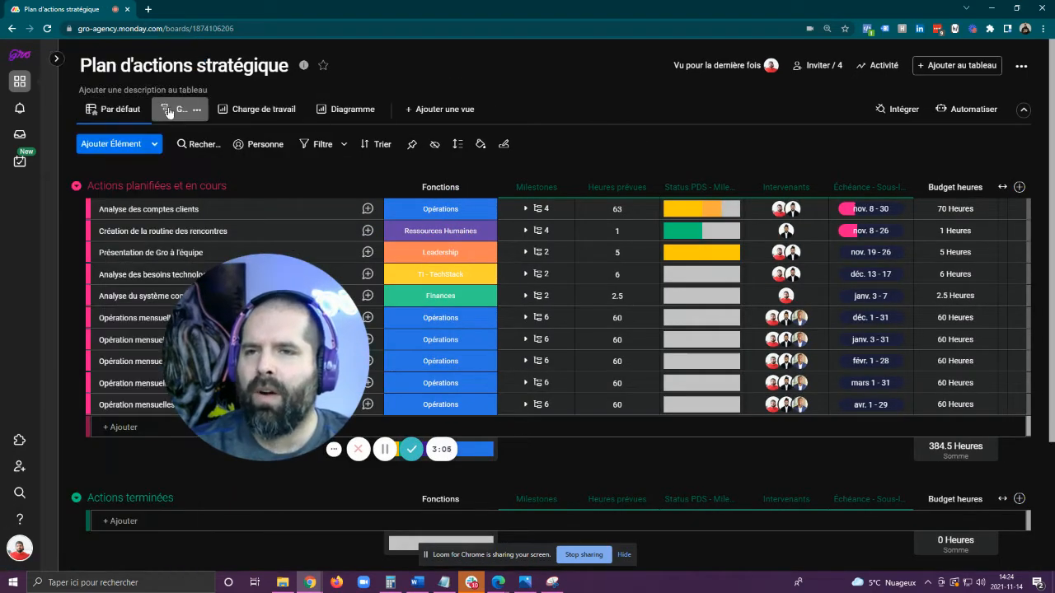
Step: Show the action plan as a Gantt chart and examine the scheduled actions grouped by function
click(176, 112)
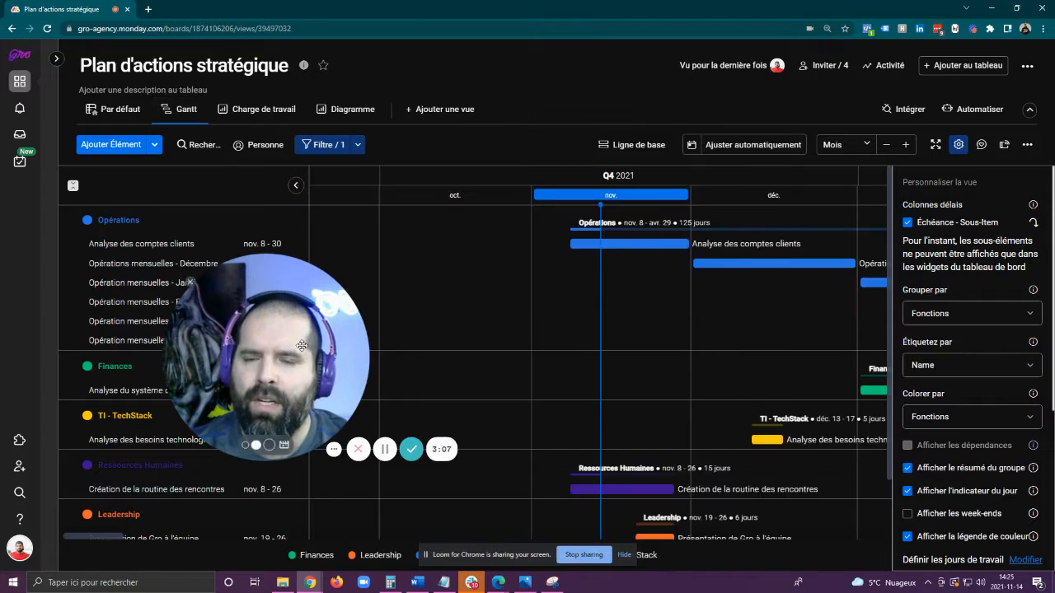
drag(313, 383, 264, 357)
drag(573, 289, 389, 266)
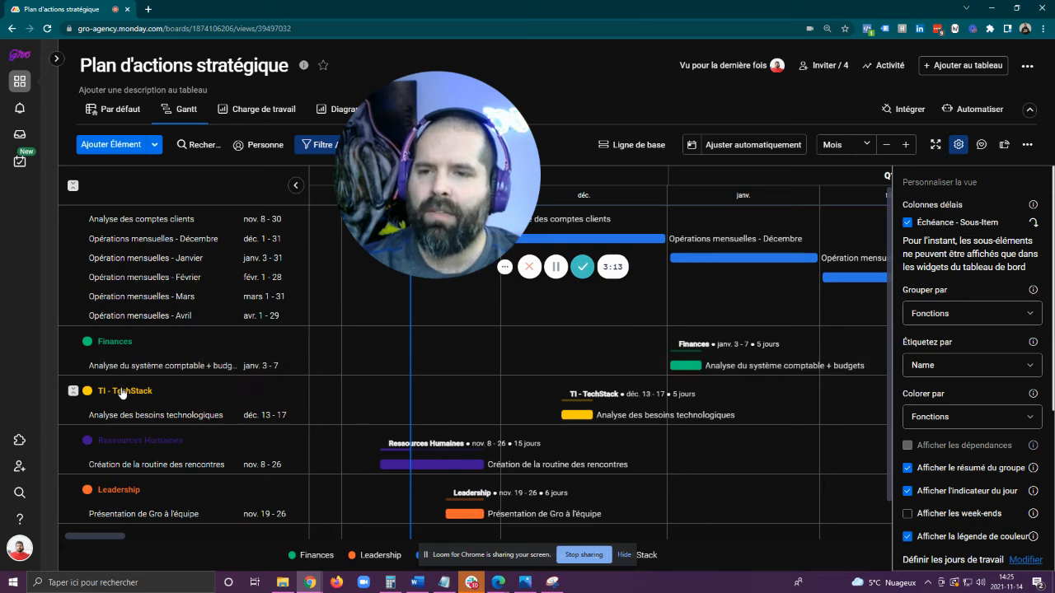
drag(337, 208, 37, 320)
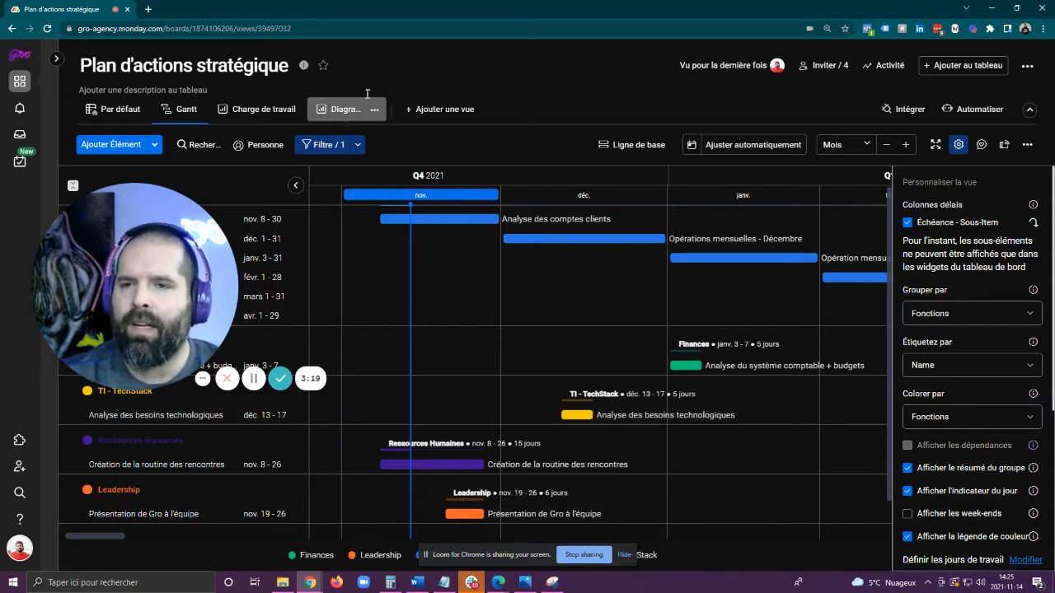
Step: Show the Charge de travail view and examine each person's weekly workload from November to January
click(236, 113)
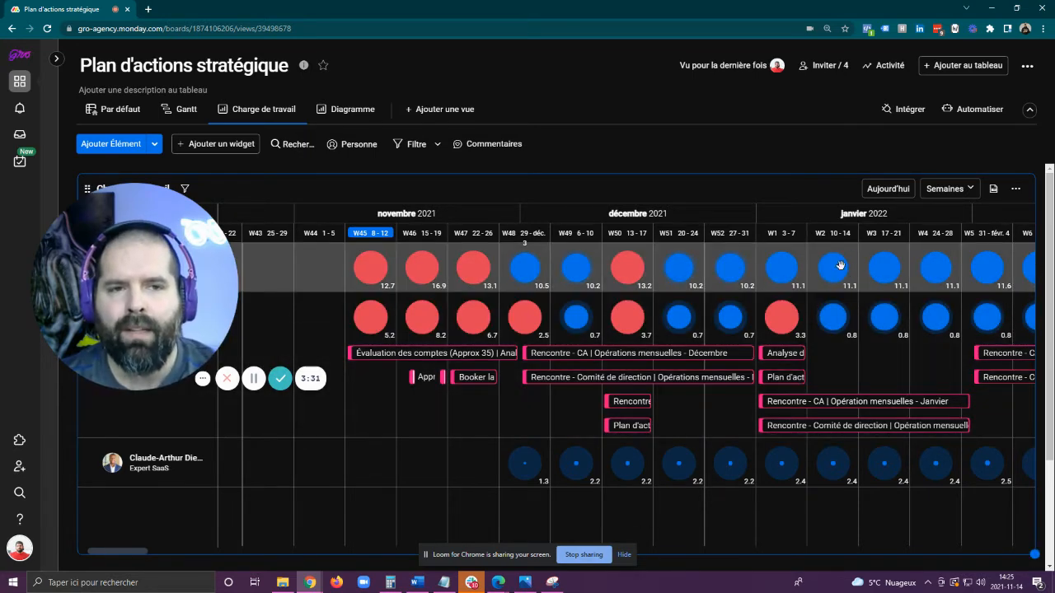
mouse_move(780, 324)
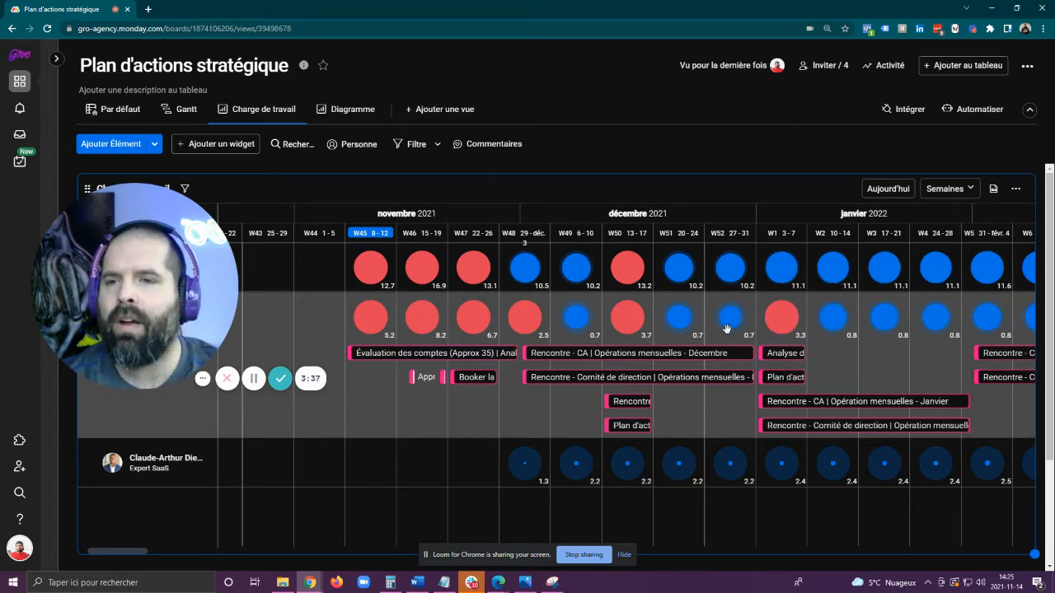
mouse_move(726, 329)
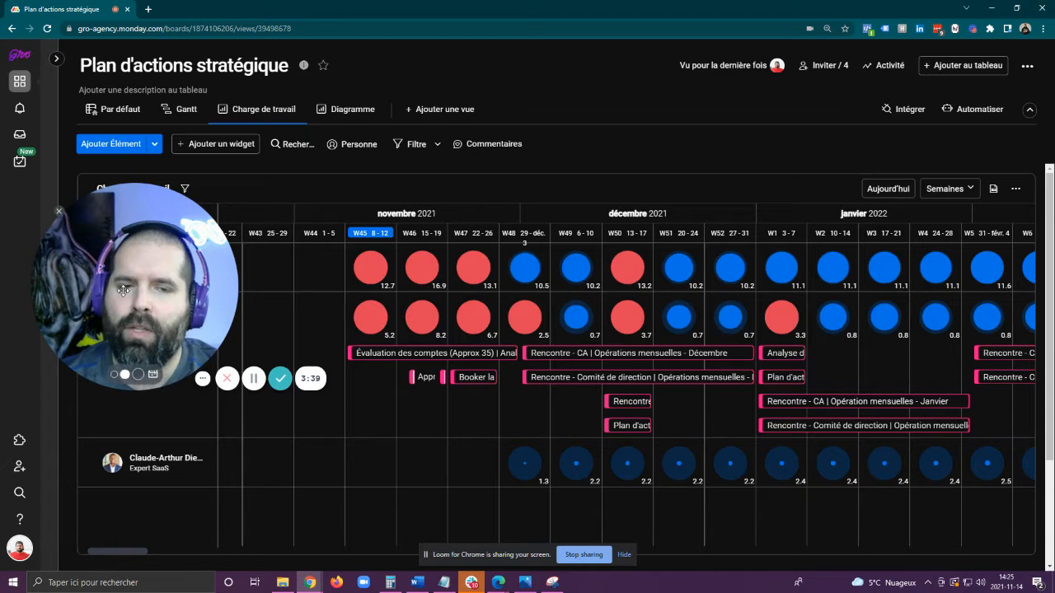
Step: Show the Diagramme view and examine the bar chart by function and the Batterie progress widget
drag(125, 286, 412, 352)
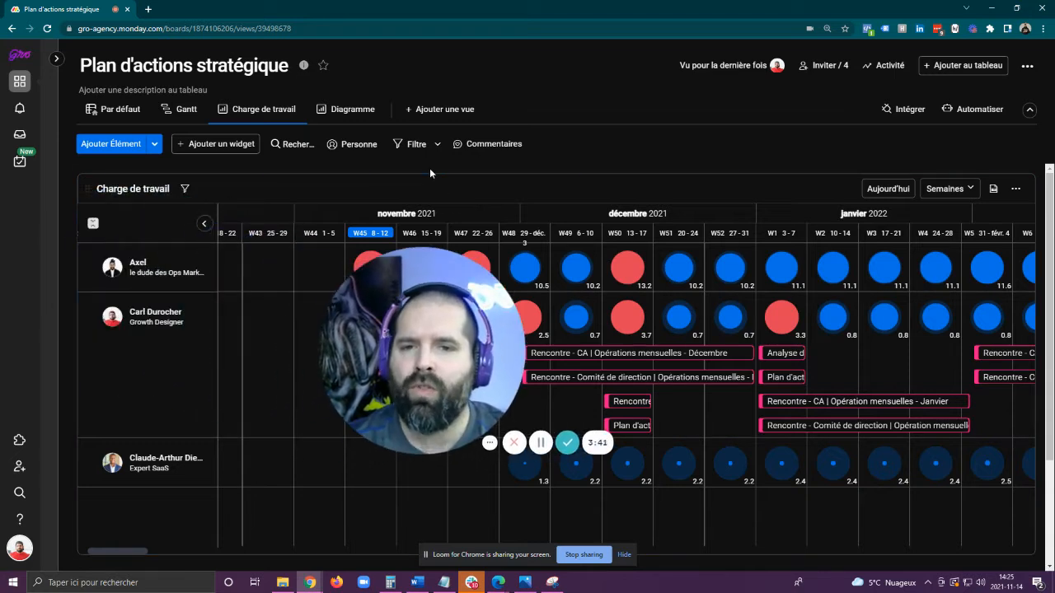
click(343, 112)
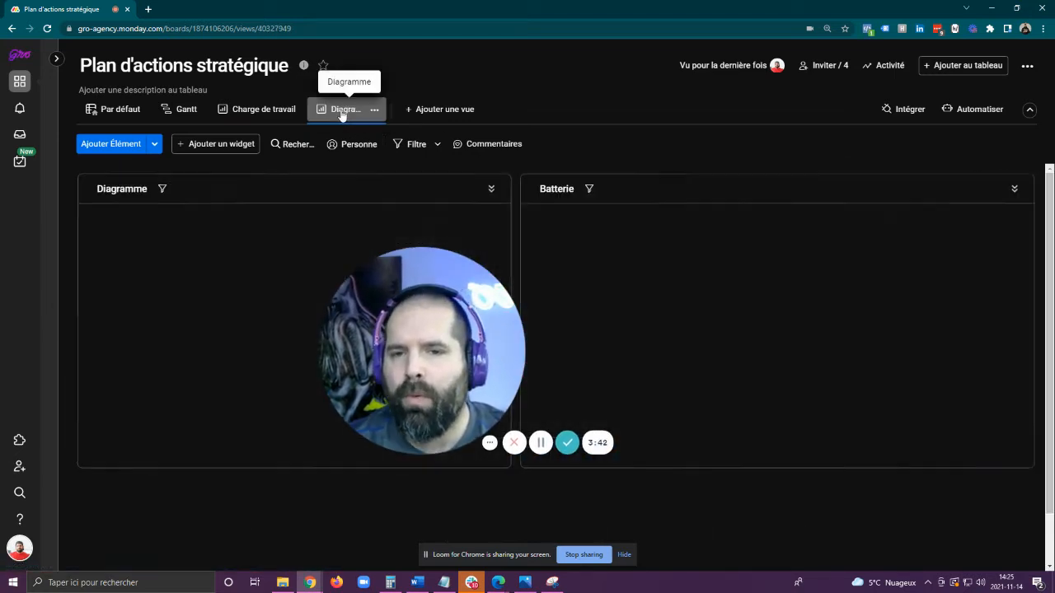
drag(380, 361, 130, 445)
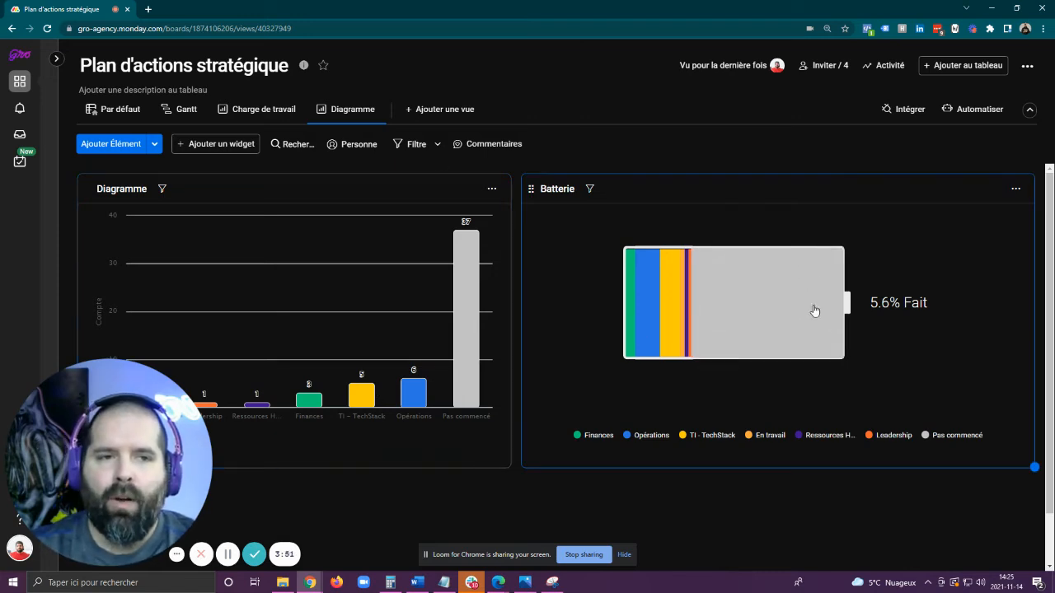
mouse_move(818, 293)
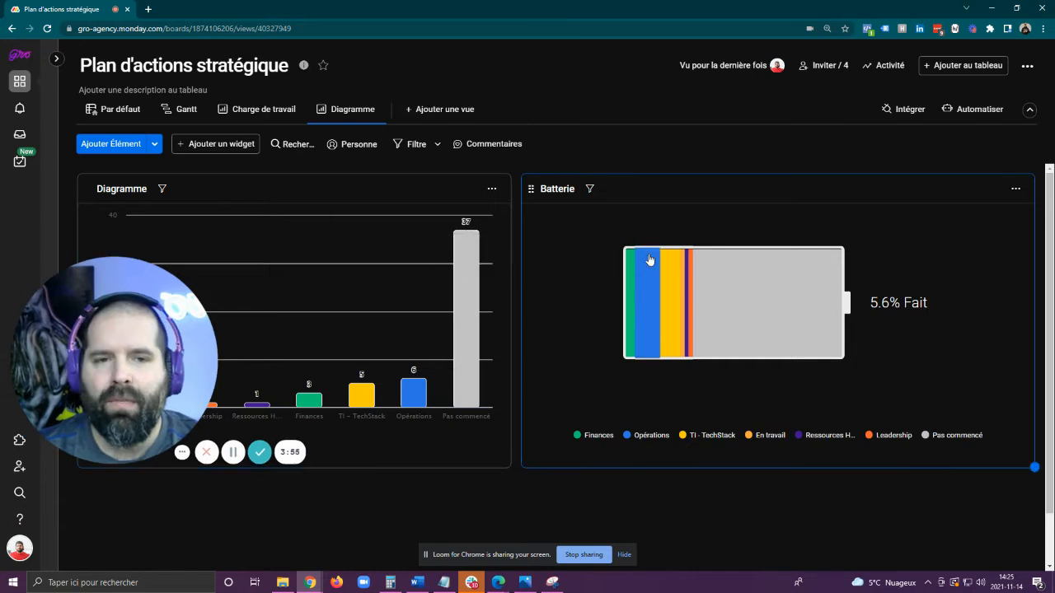
mouse_move(685, 294)
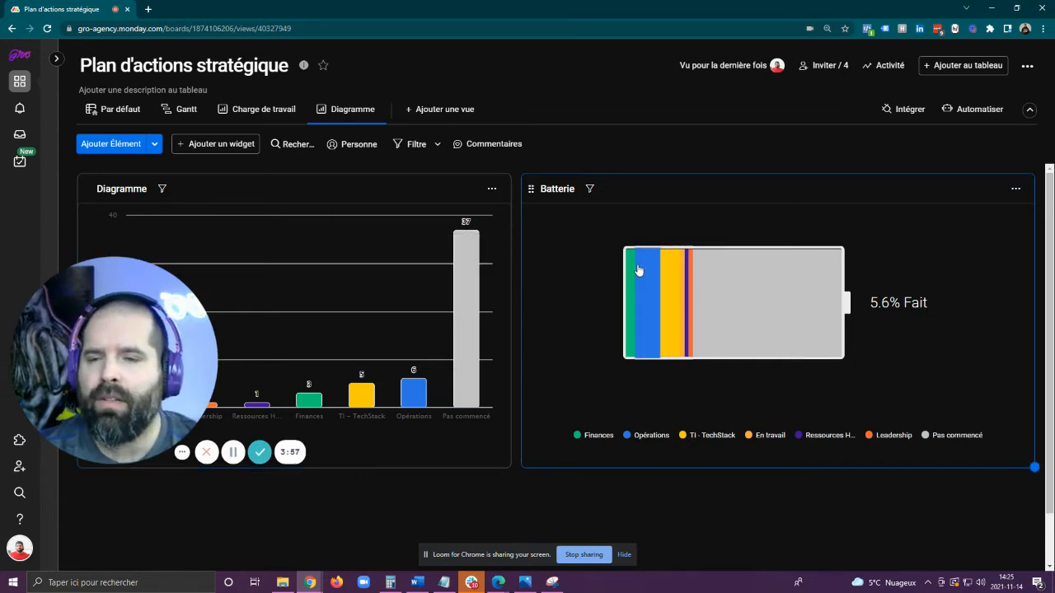
Step: Expand the workspace's board list and open the Plan d'actions stratégique - Template V2.2 board
click(56, 58)
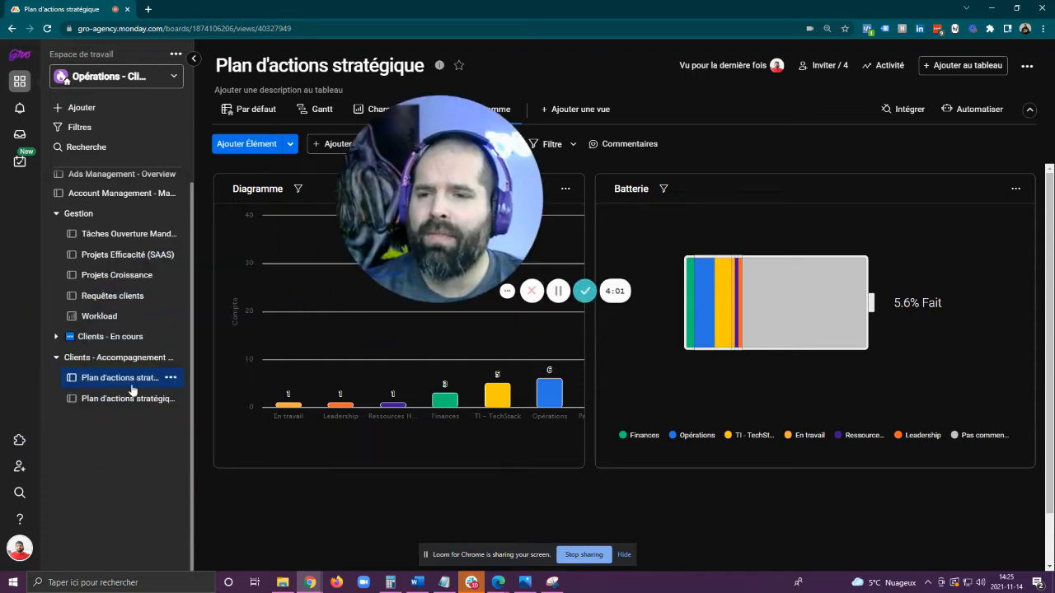
click(253, 111)
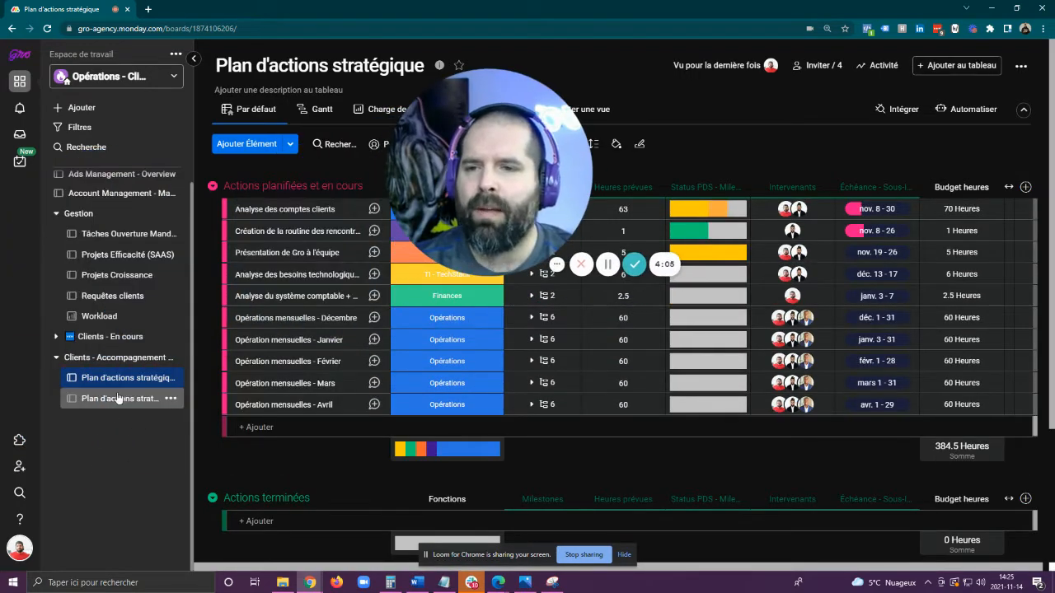
click(124, 398)
drag(460, 193, 79, 370)
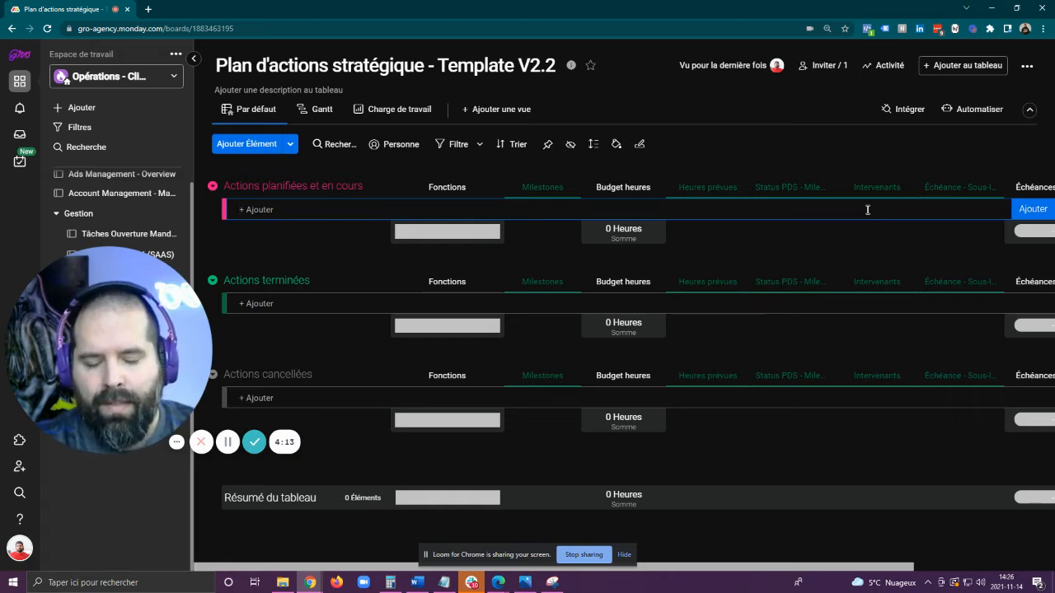
Step: Add the item "Mettre en ligne la nouvelle version du sie web" to the Actions planifiées et en cours group
text(Mettre )
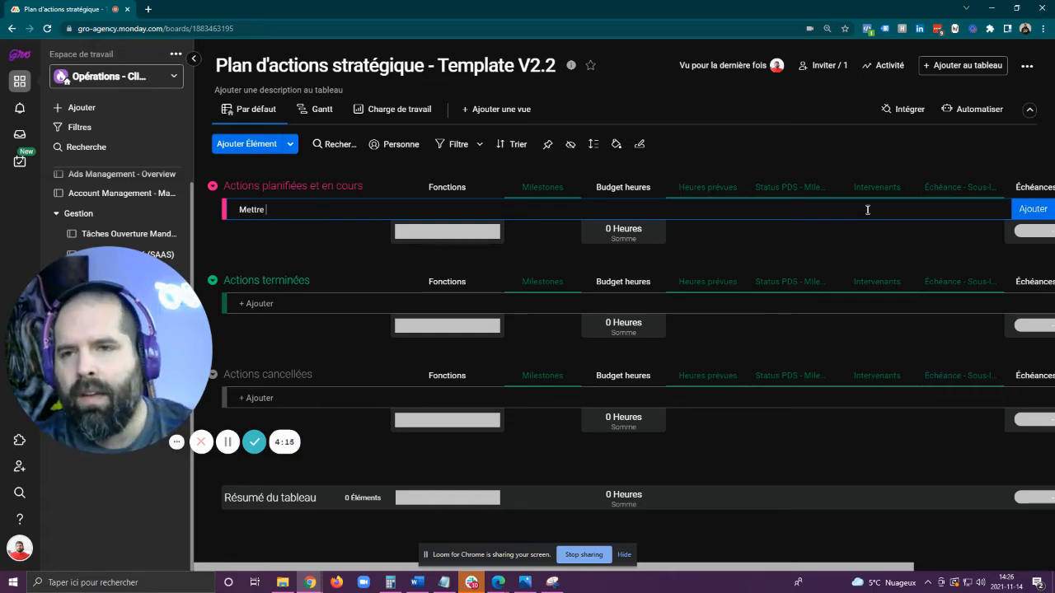
text(en)
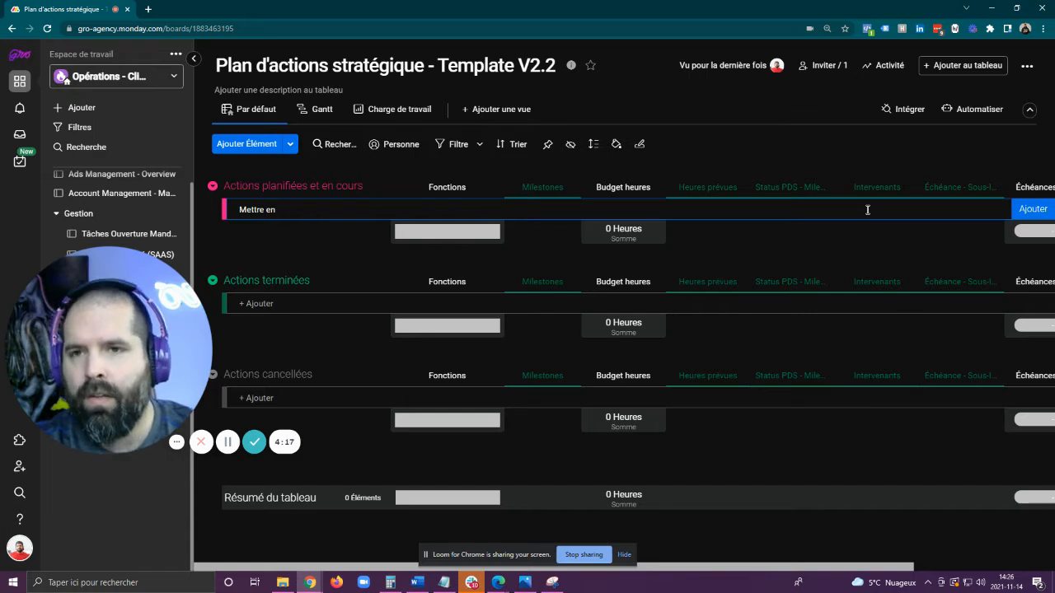
text( ligne la nouv)
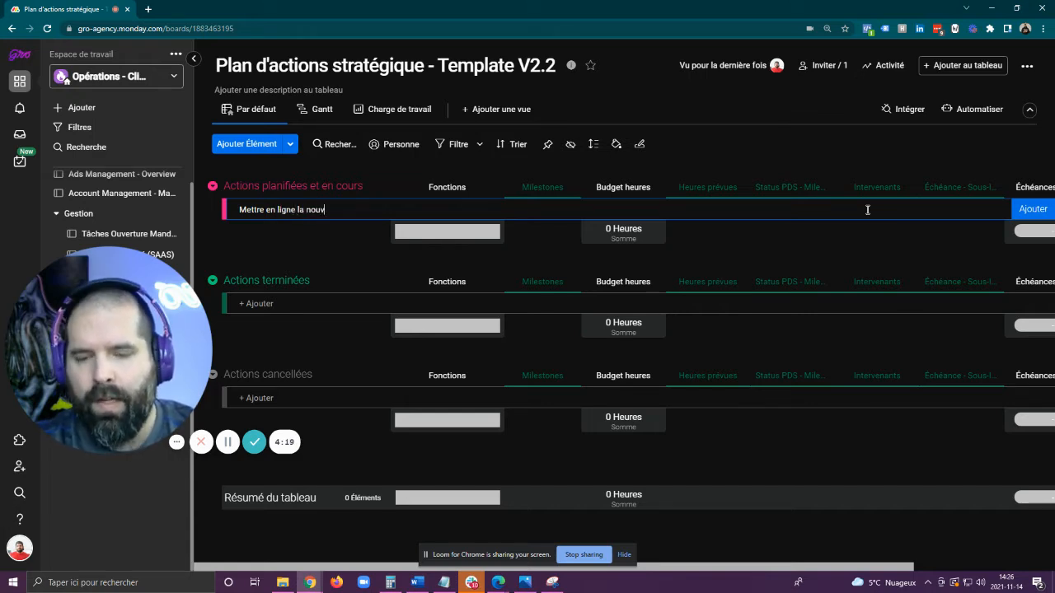
text(elle version)
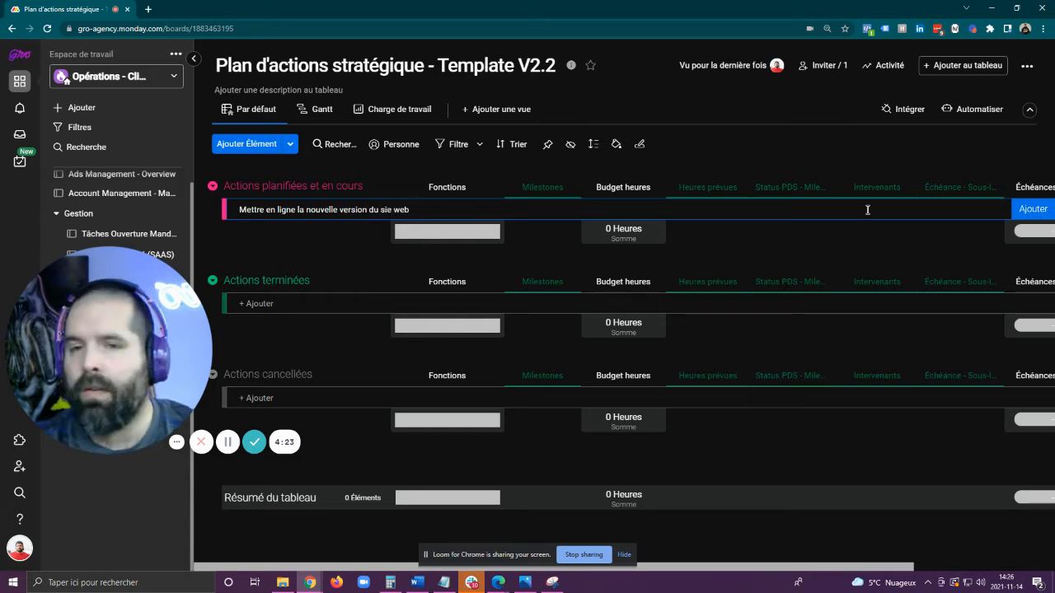
text( du sie web)
key(Return)
Step: Set the new action's function to Croissance and its hours budget to 140
click(424, 216)
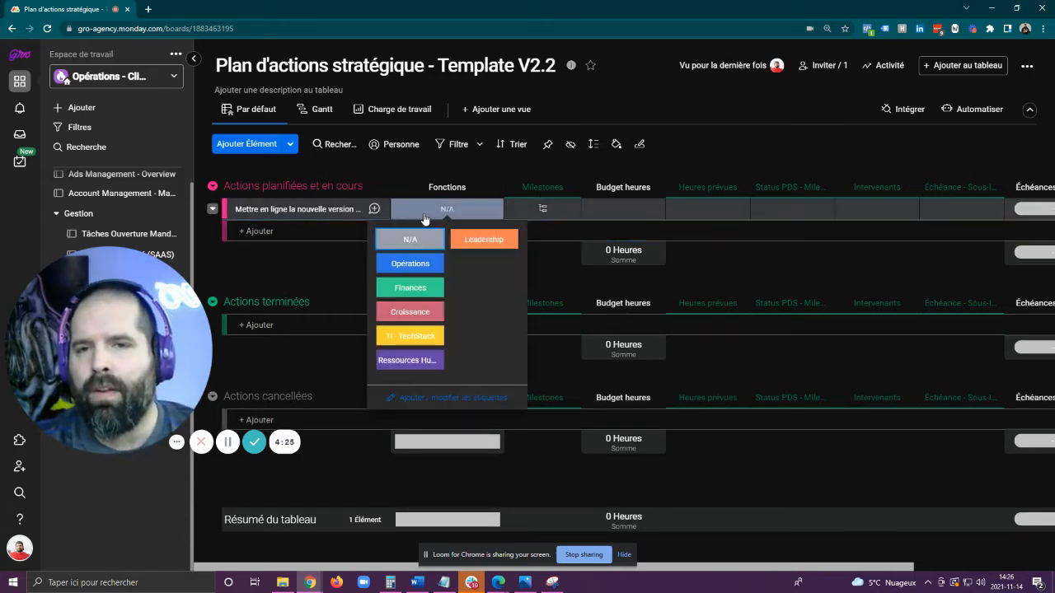
click(412, 310)
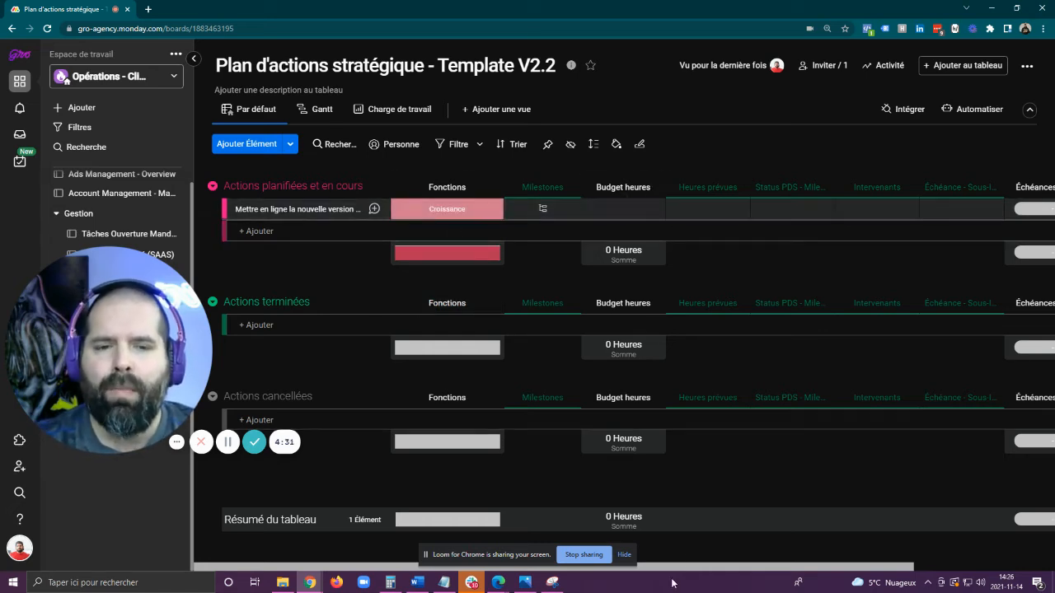
click(614, 208)
text(14)
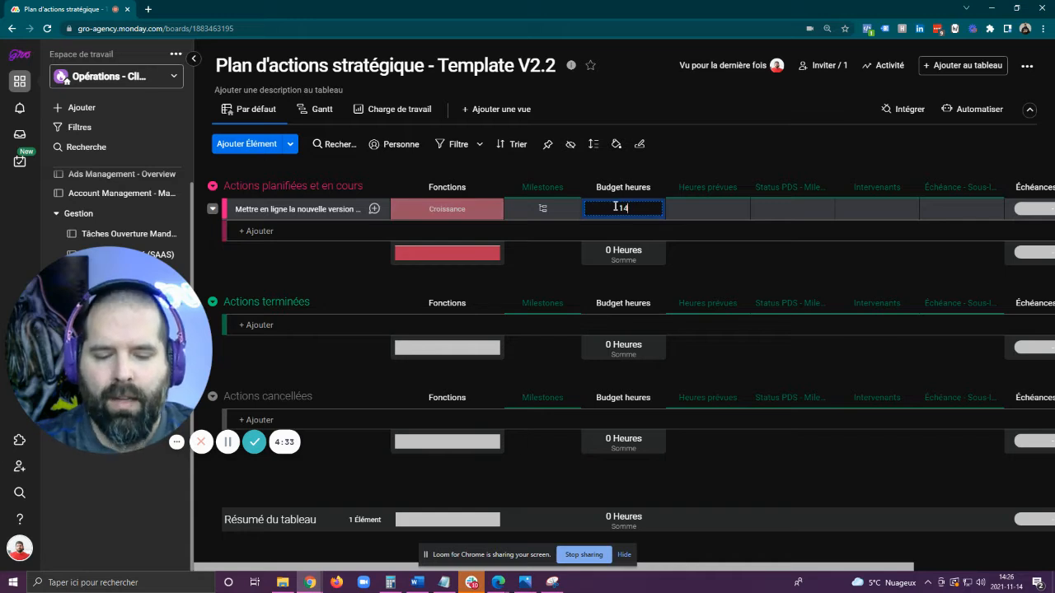
text(0)
key(Return)
Step: Set the new action's Échéances Prévues to run from December 1, 2021 to February 28, 2022
scroll(995, 504, right, 3)
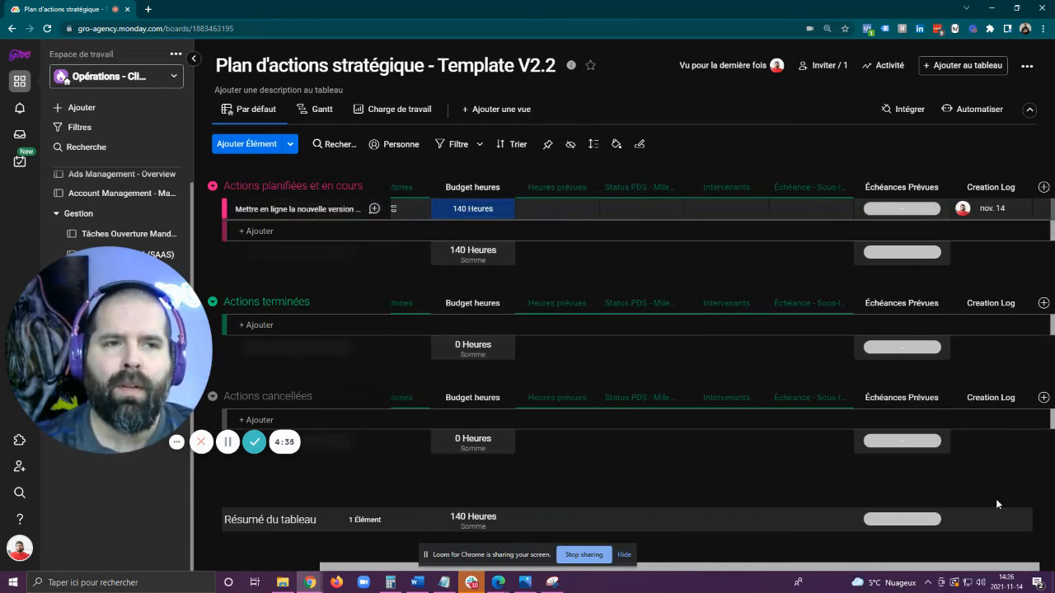
click(907, 207)
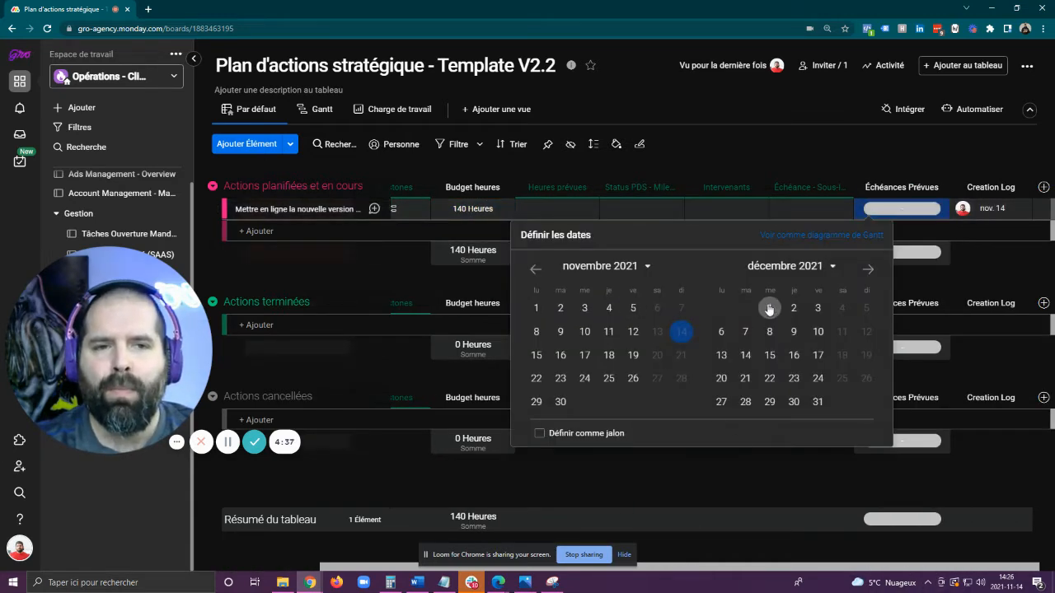
click(869, 269)
click(869, 269)
click(721, 401)
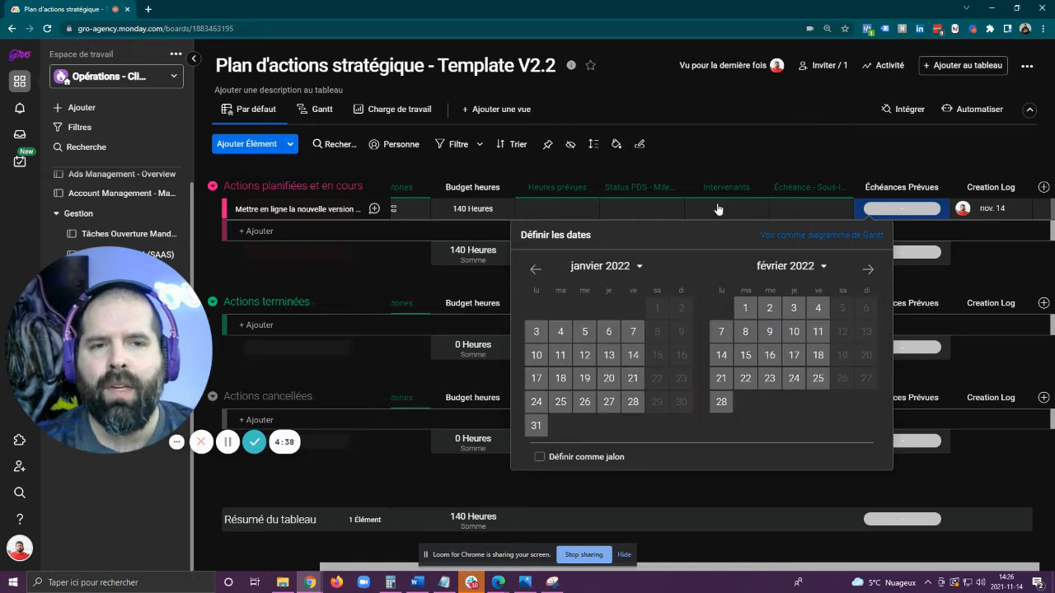
click(818, 155)
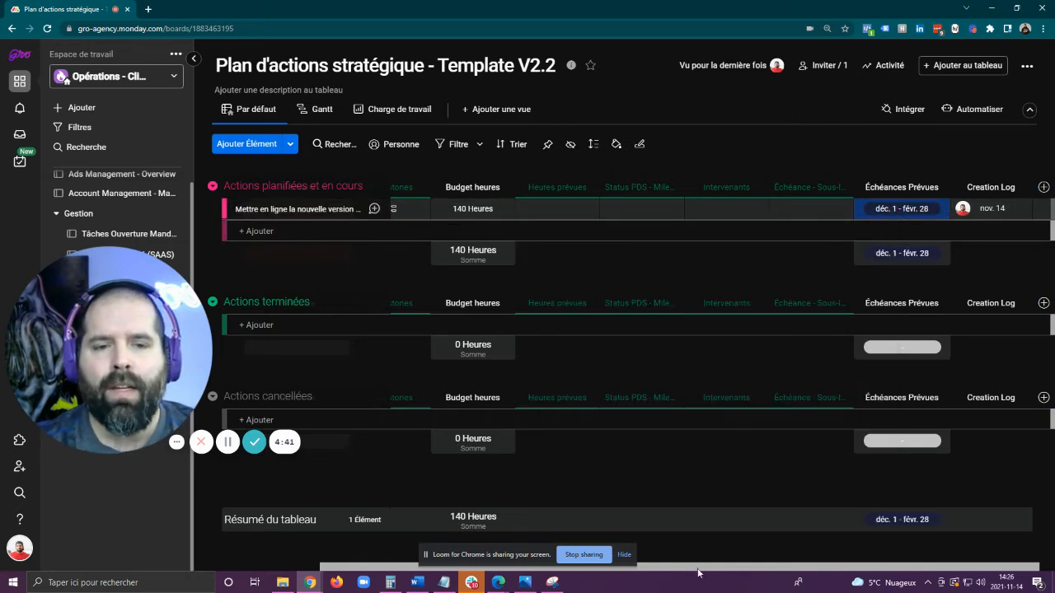
Step: Add the sub-item "Faire la planification du projet" as the new action's first milestone
scroll(698, 567, left, 2)
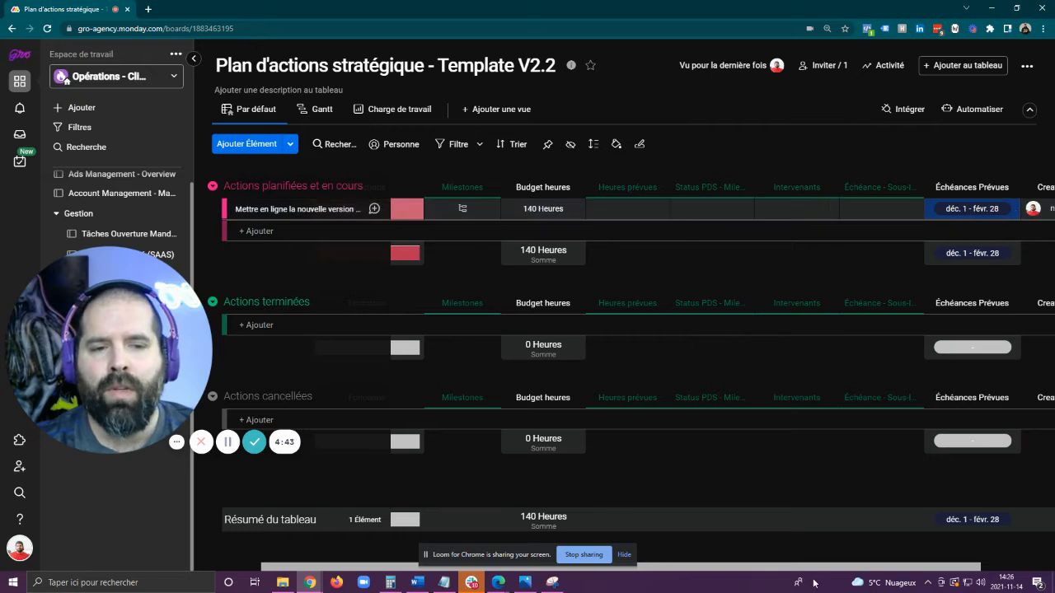
scroll(813, 577, left, 2)
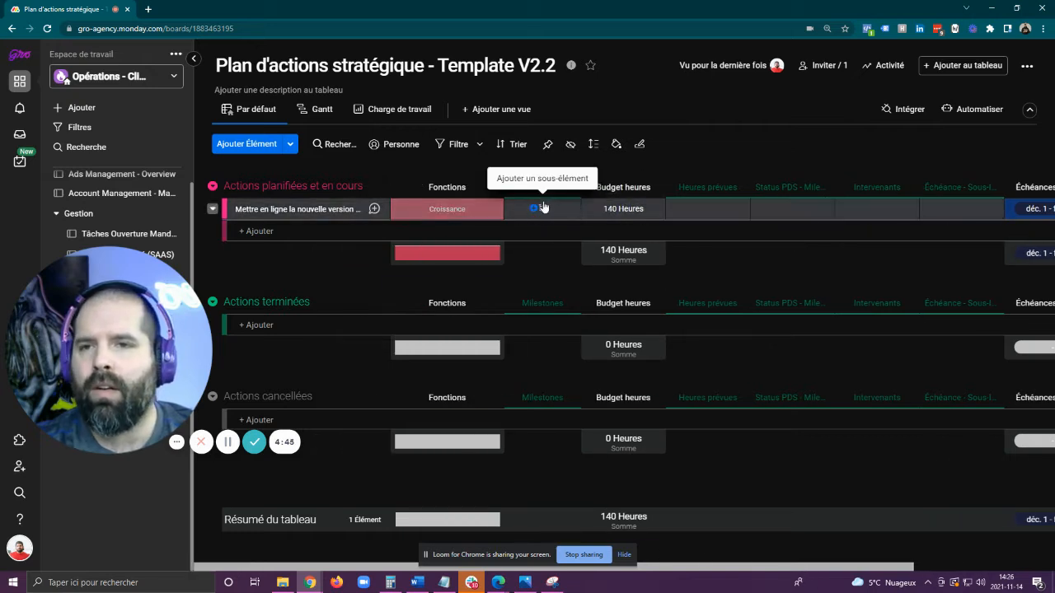
click(543, 207)
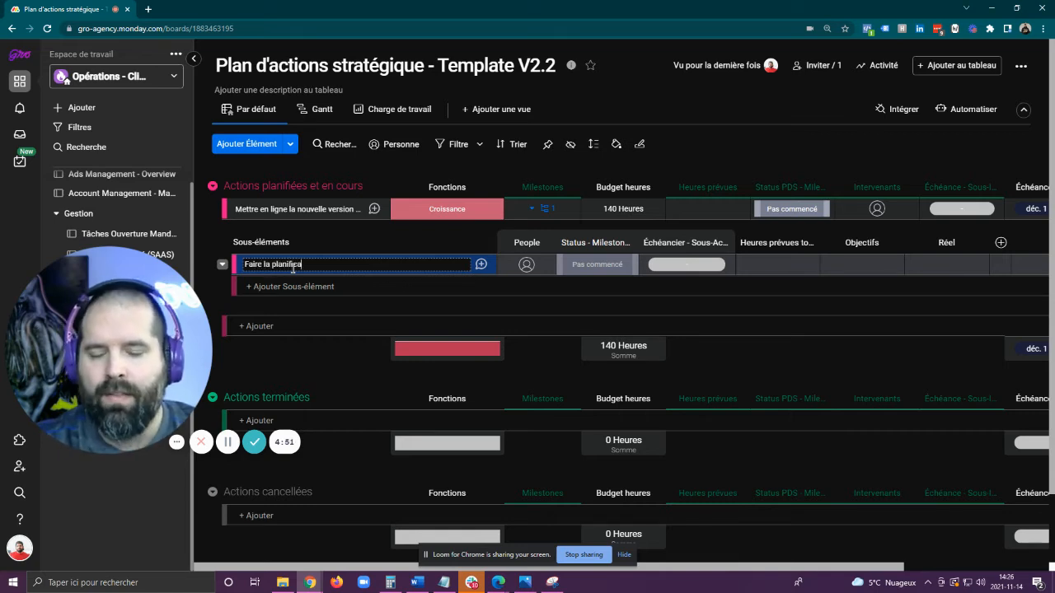
text(Faire la planification du projet)
key(Return)
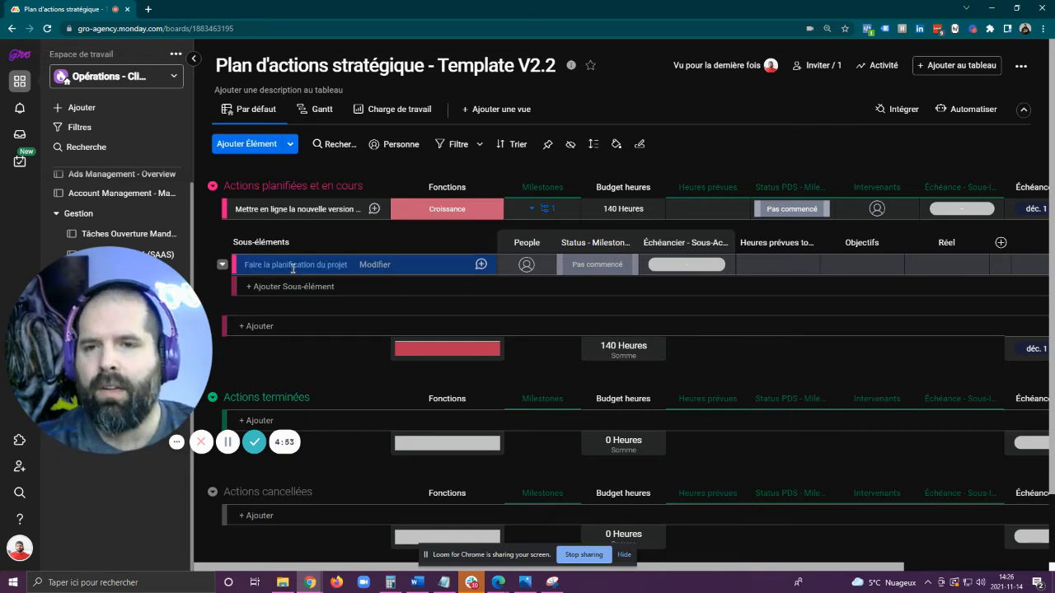
Step: Set the planning sub-item's planned hours to 4 and the Heures prévues totales column's unit to Heures
click(796, 262)
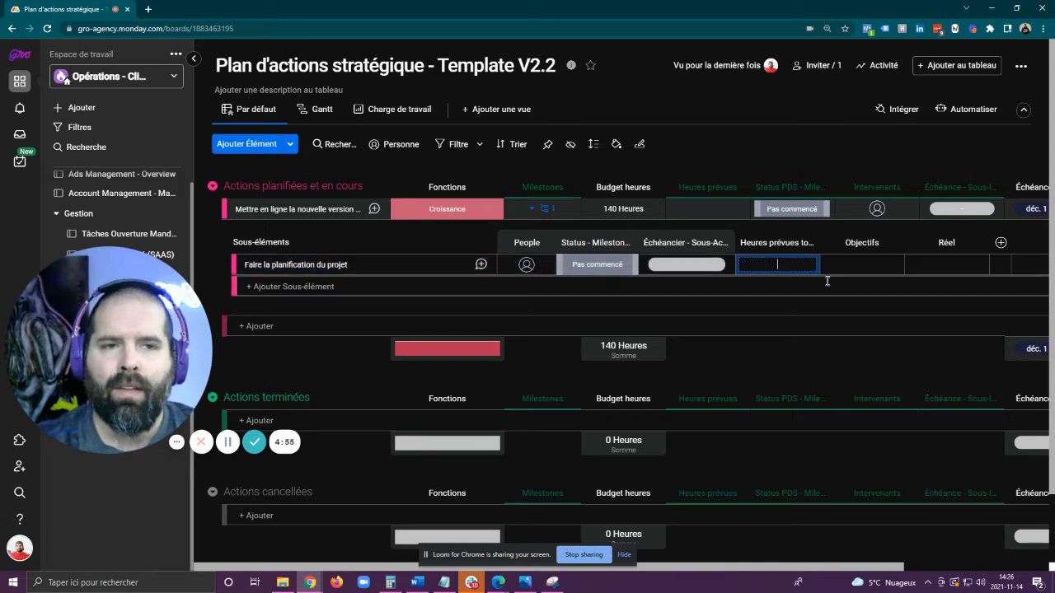
text(4)
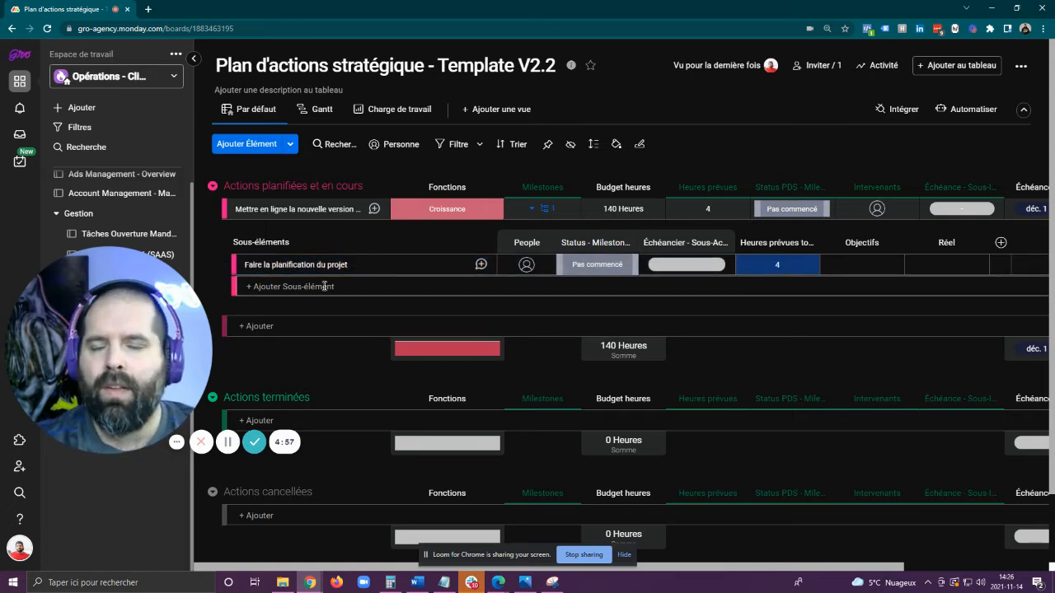
click(812, 243)
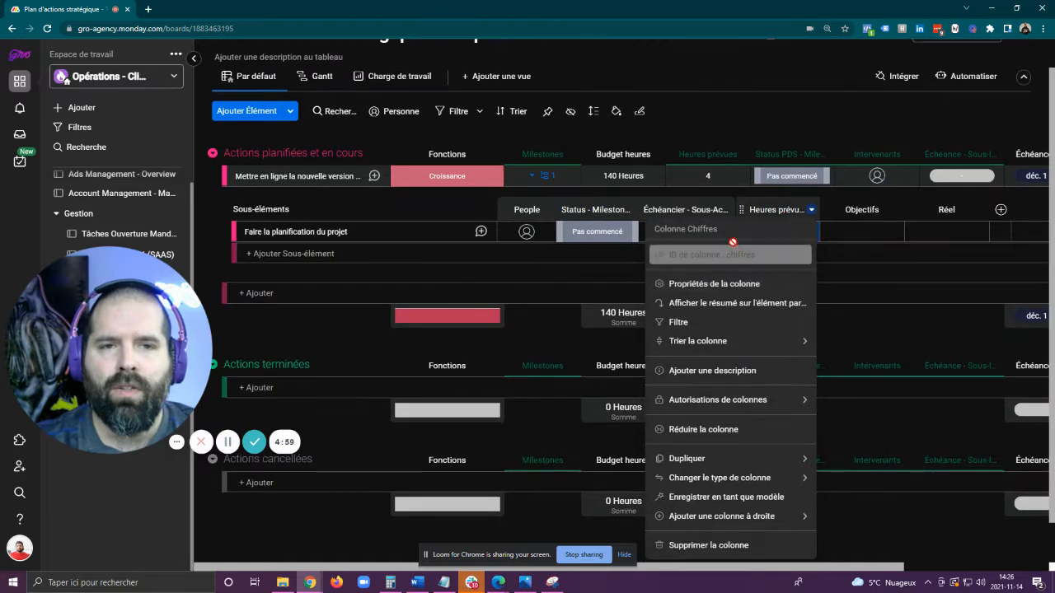
click(728, 289)
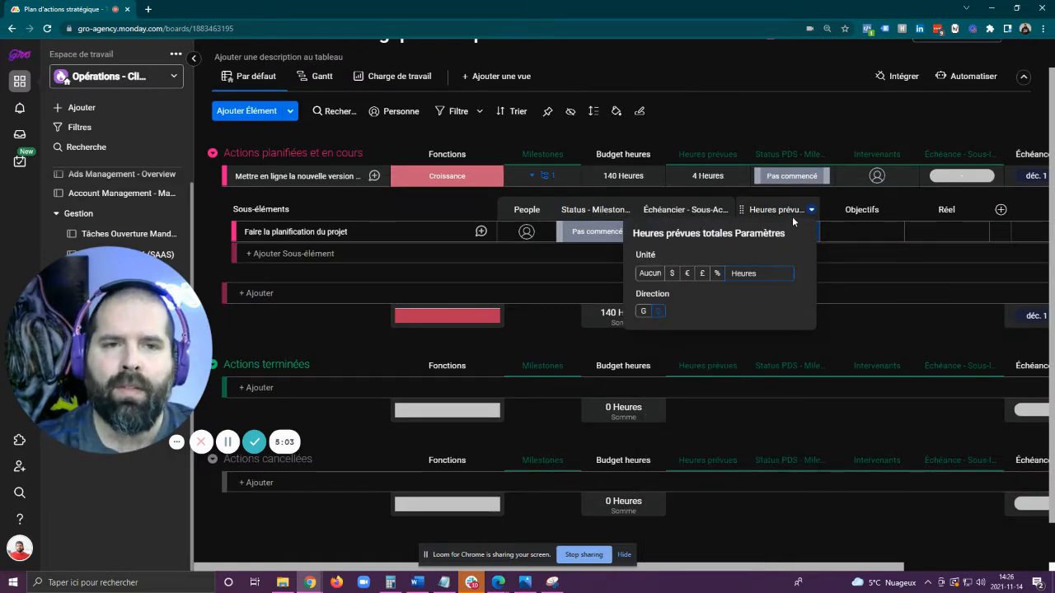
Step: Add the sub-items "Créer les wireframes", "Créer le deisgn" and "Préparer le contenu" below the planning milestone
click(291, 255)
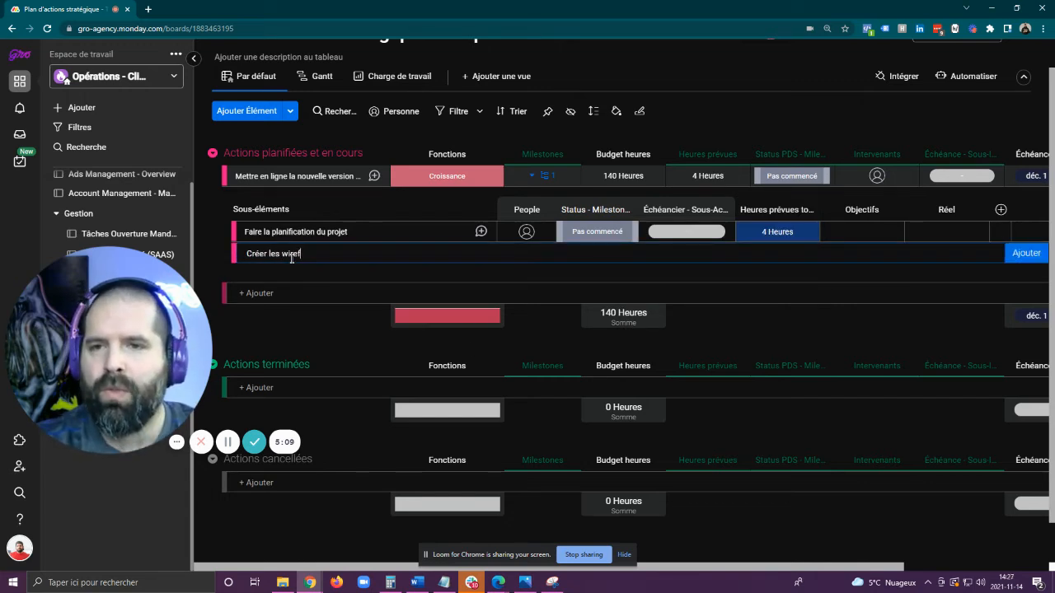
text(Créer les wireframes)
key(Return)
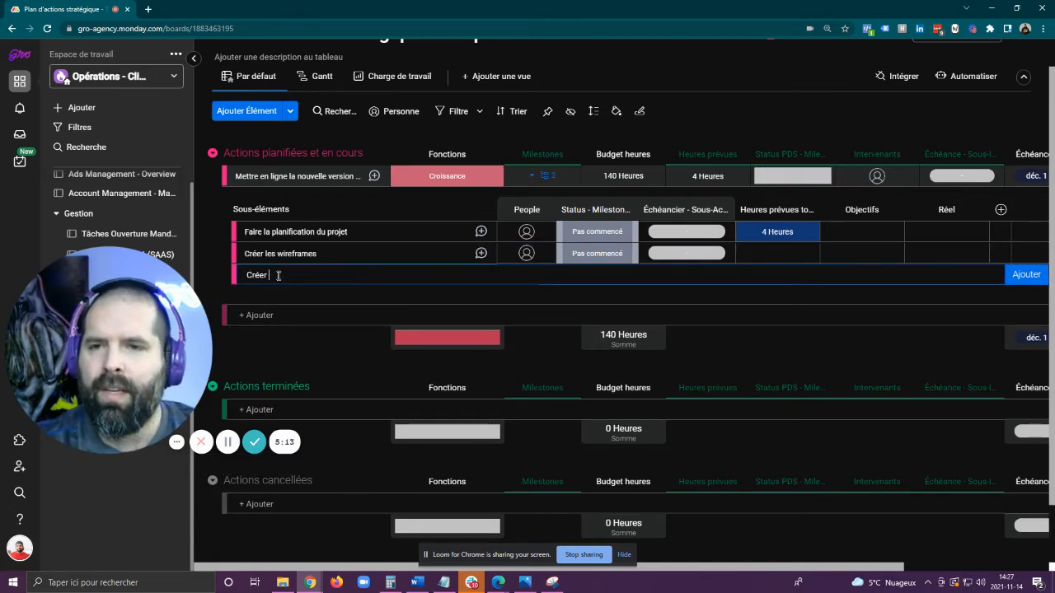
text(Créer le deisgn)
key(Return)
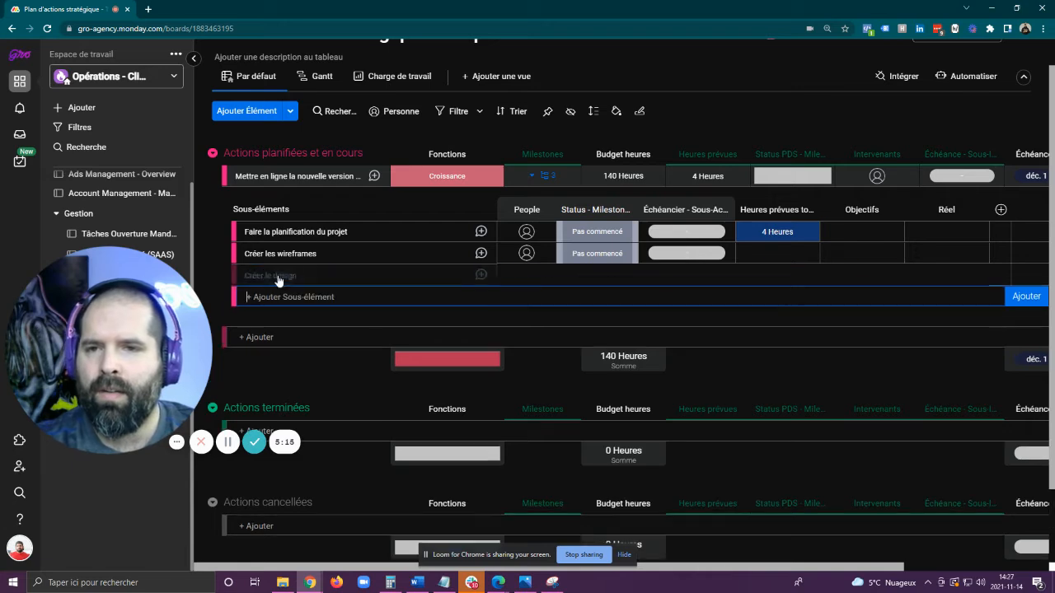
text(Préparer le contenu)
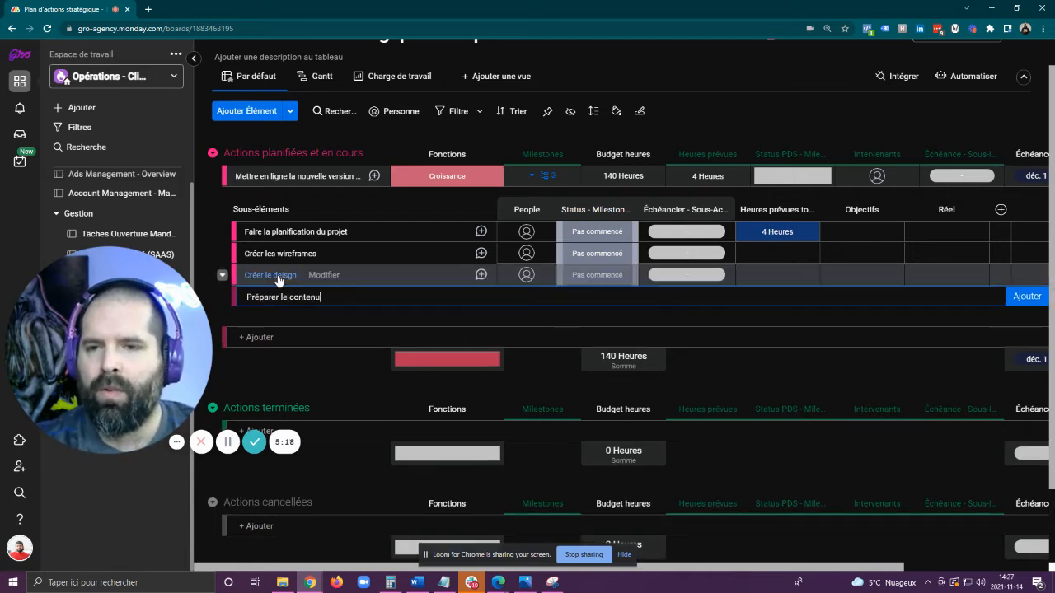
key(Return)
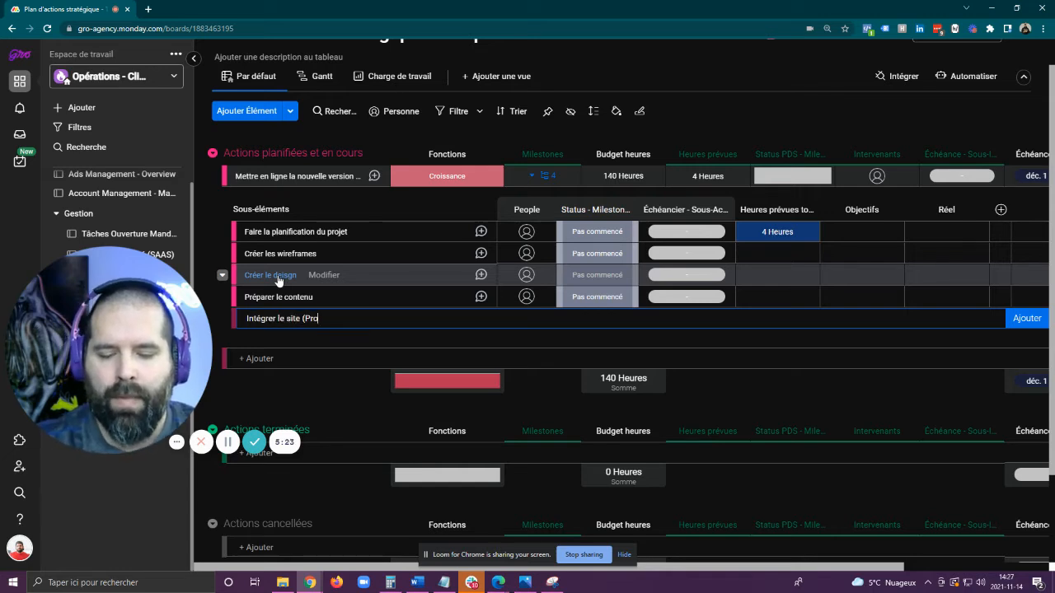
Step: Add the sub-items "Intégrer le site (Prorammation)", "QA" and "Intégration avec le CRM" to the same action
key(Return)
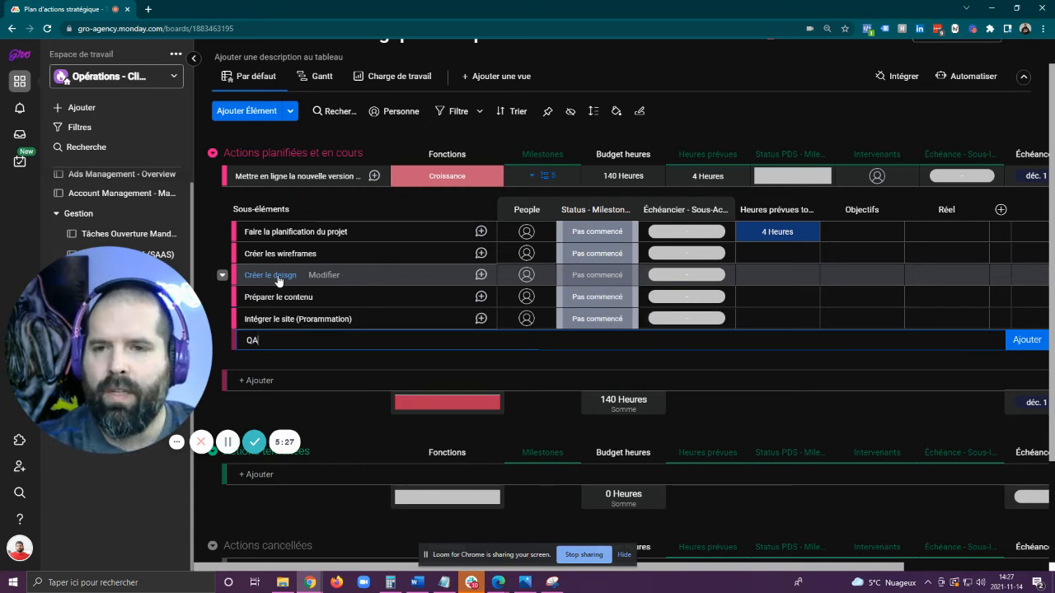
text(QA)
key(Return)
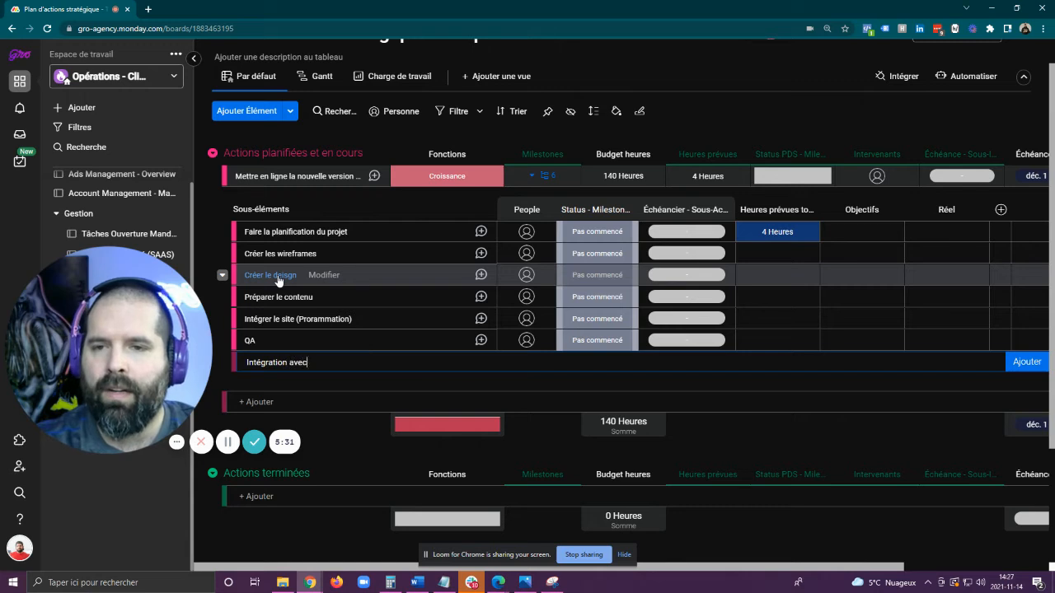
text(Intégration avec le CRM)
key(Return)
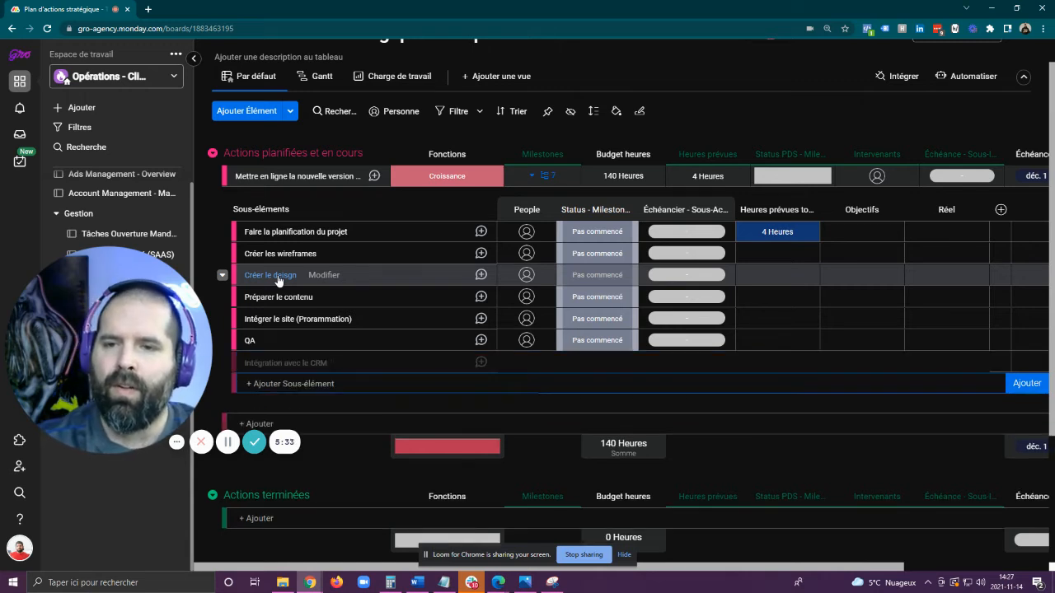
Step: Add the sub-items "QA 2" and "Mise en ligne" at the end of the action's milestones
text(QA 2)
key(Return)
text(M)
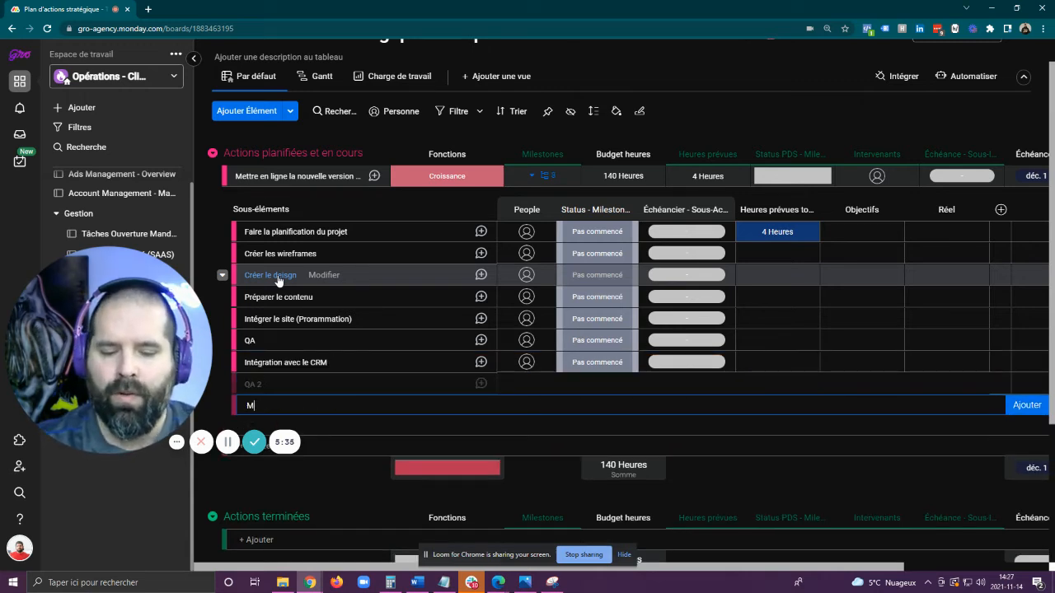
text(ise en ligne)
key(Return)
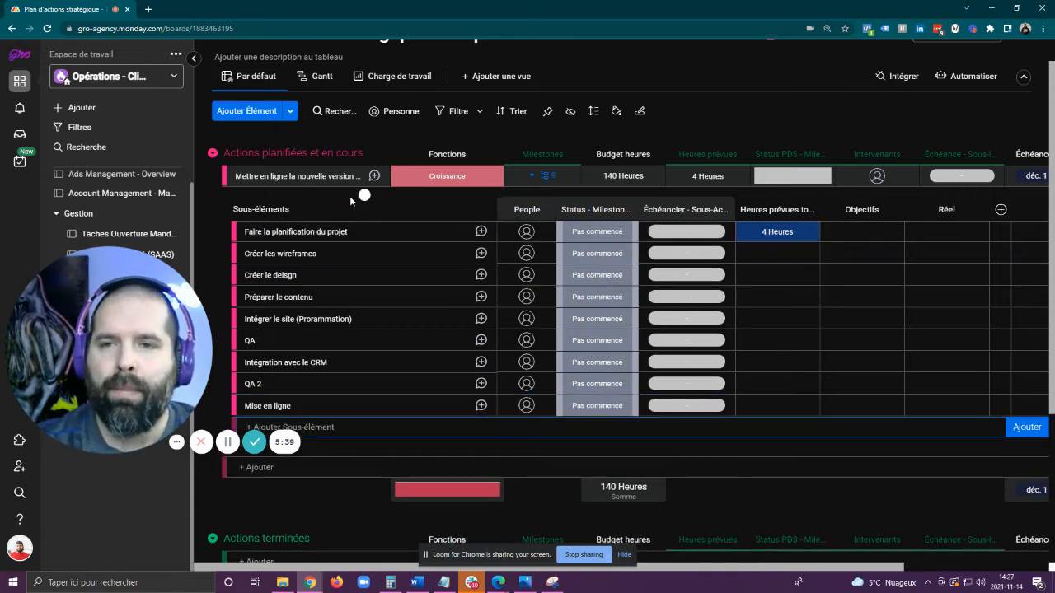
Step: Assign the Growth Designer to all nine milestone sub-items at once in the People column
click(241, 406)
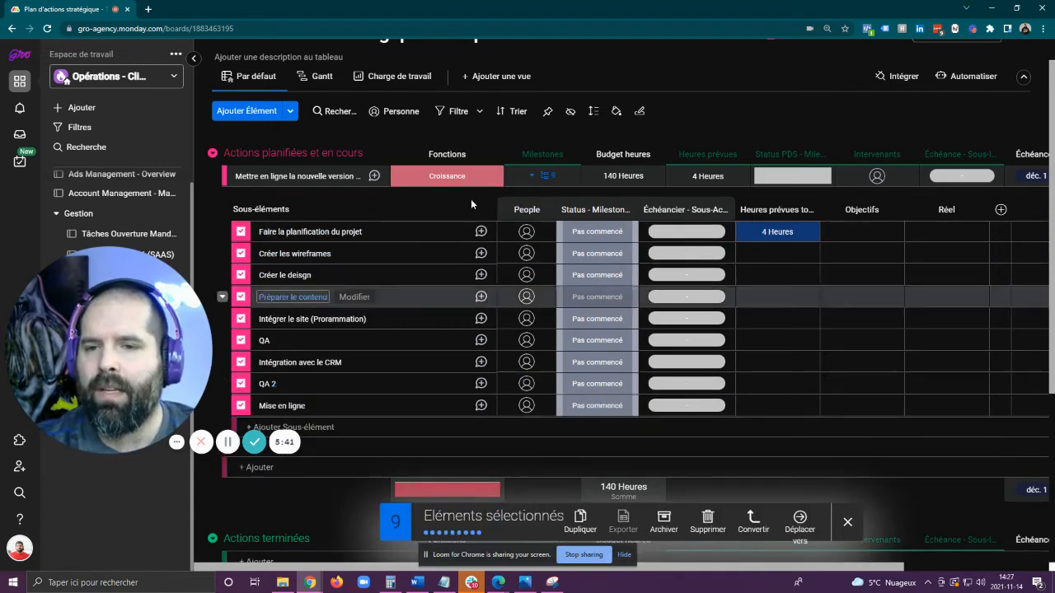
shift+click(241, 232)
click(524, 232)
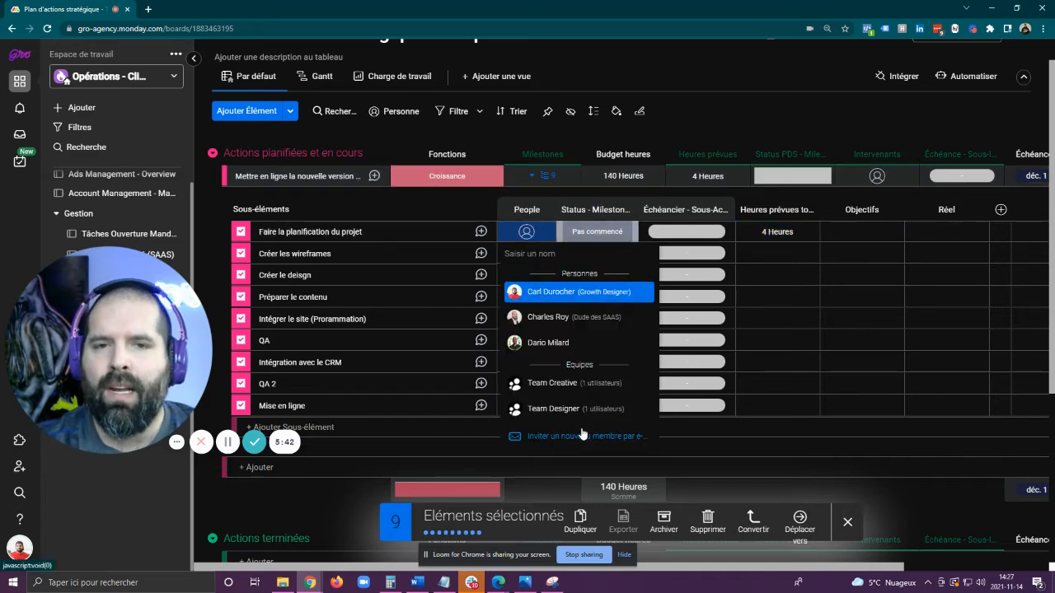
click(577, 292)
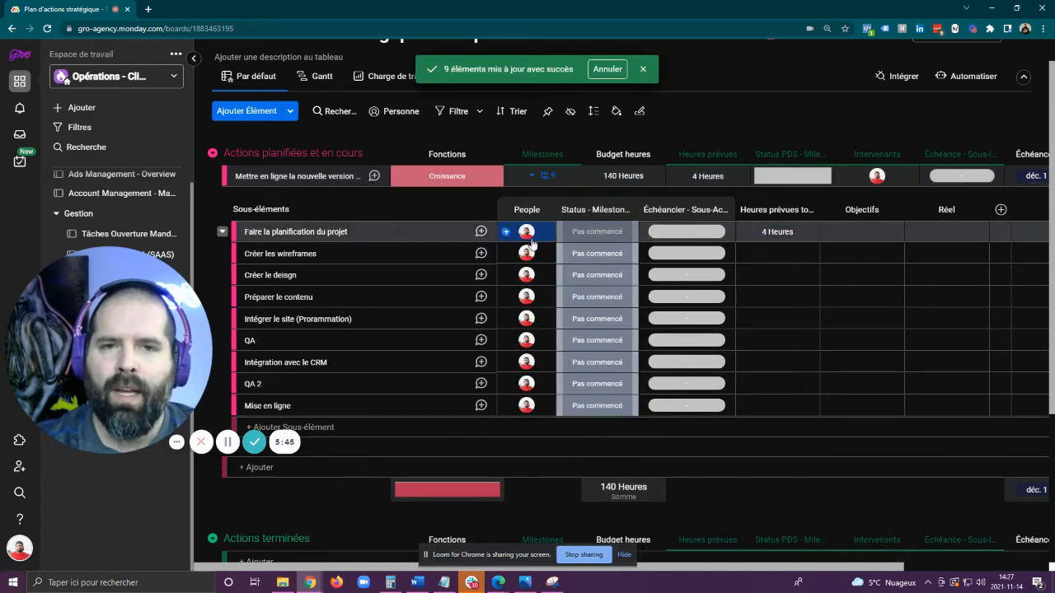
Step: Set the status of all nine milestone sub-items to Planifié in one batch
click(240, 406)
shift+click(241, 232)
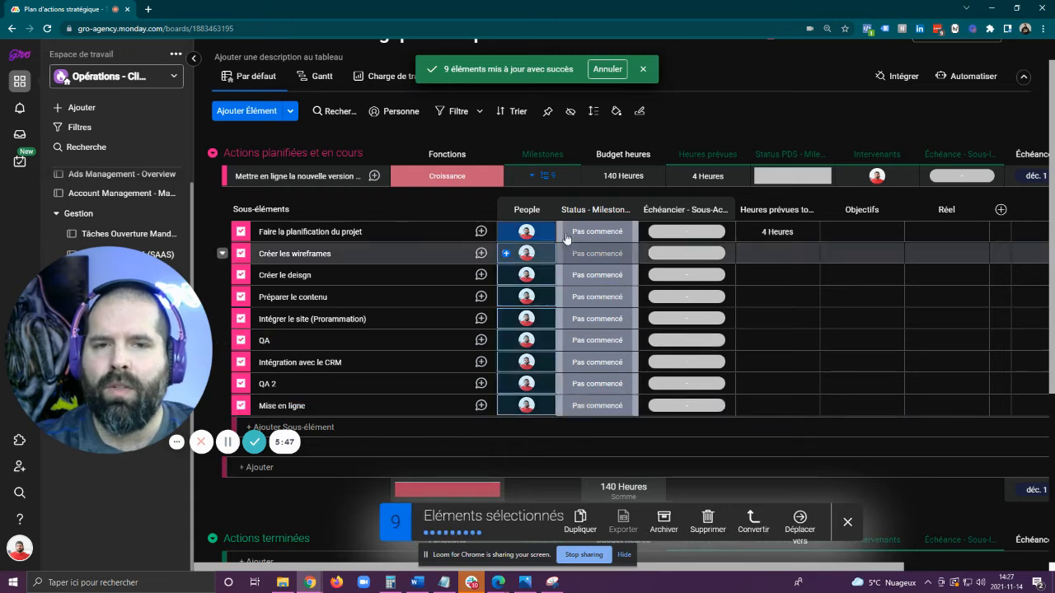
click(597, 232)
click(561, 333)
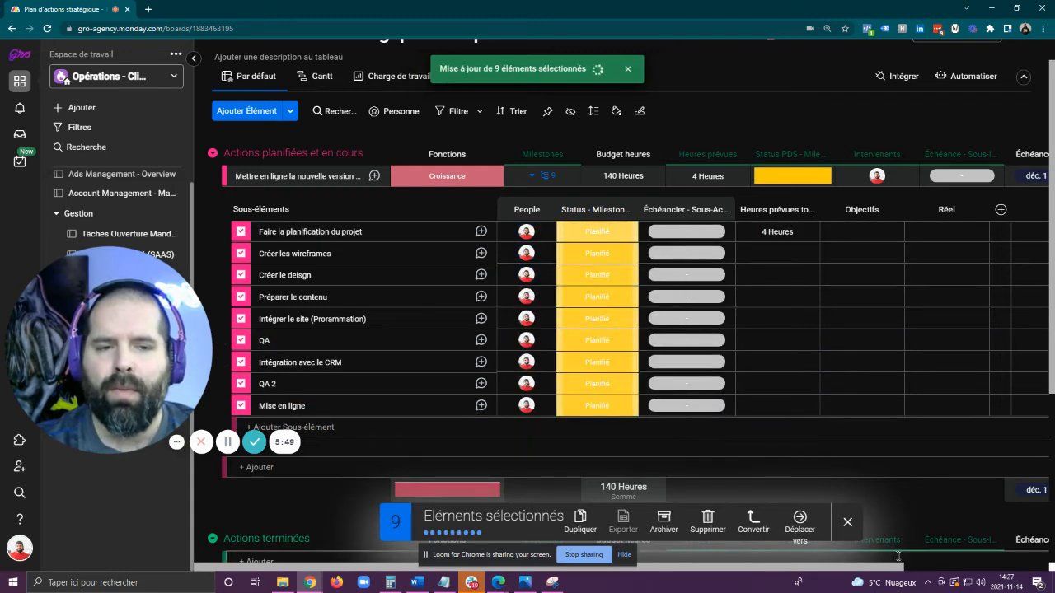
Step: Schedule "Faire la planification du projet" for December 1–10, 2021 and "Créer les wireframes" for December 13–31, 2021
scroll(601, 287, up, 1)
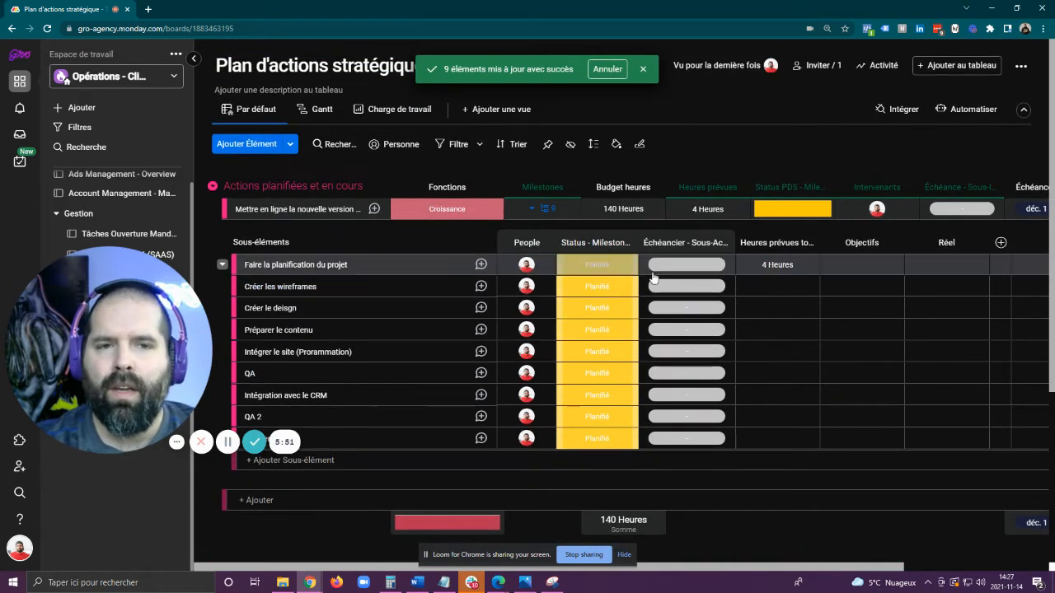
click(654, 266)
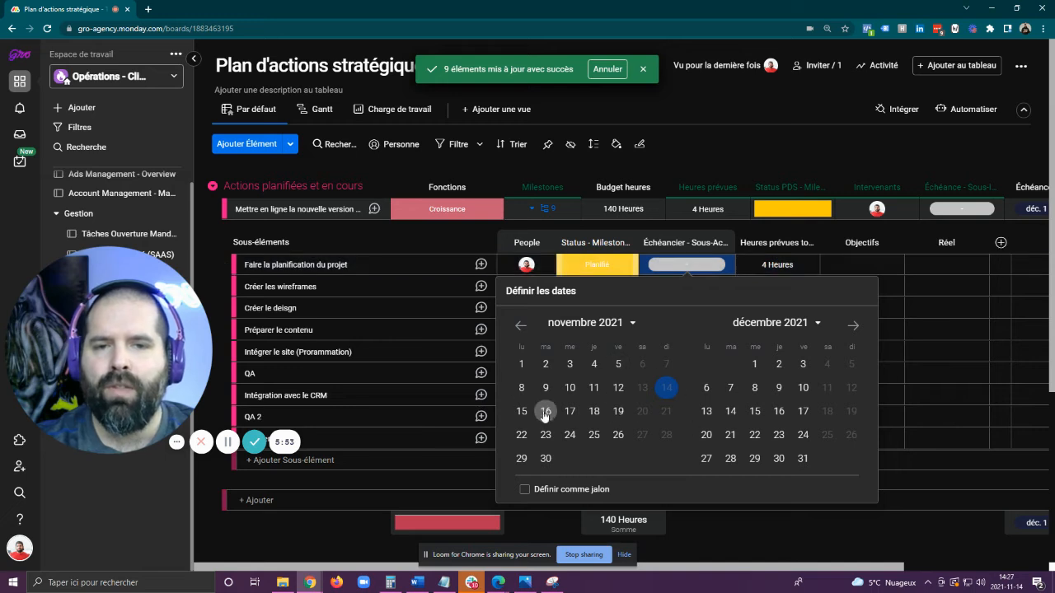
click(755, 364)
click(803, 388)
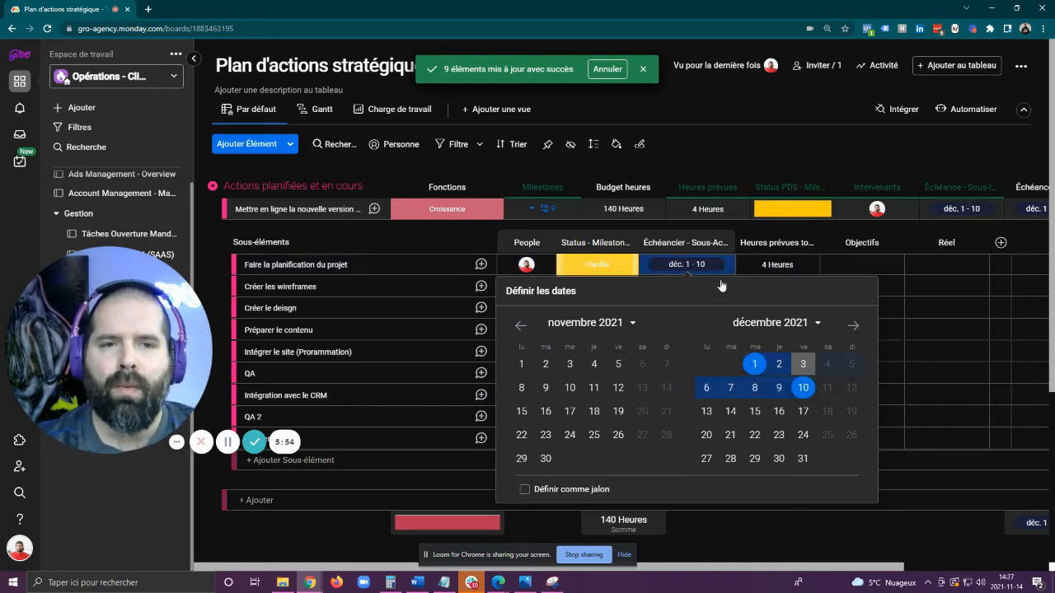
click(674, 284)
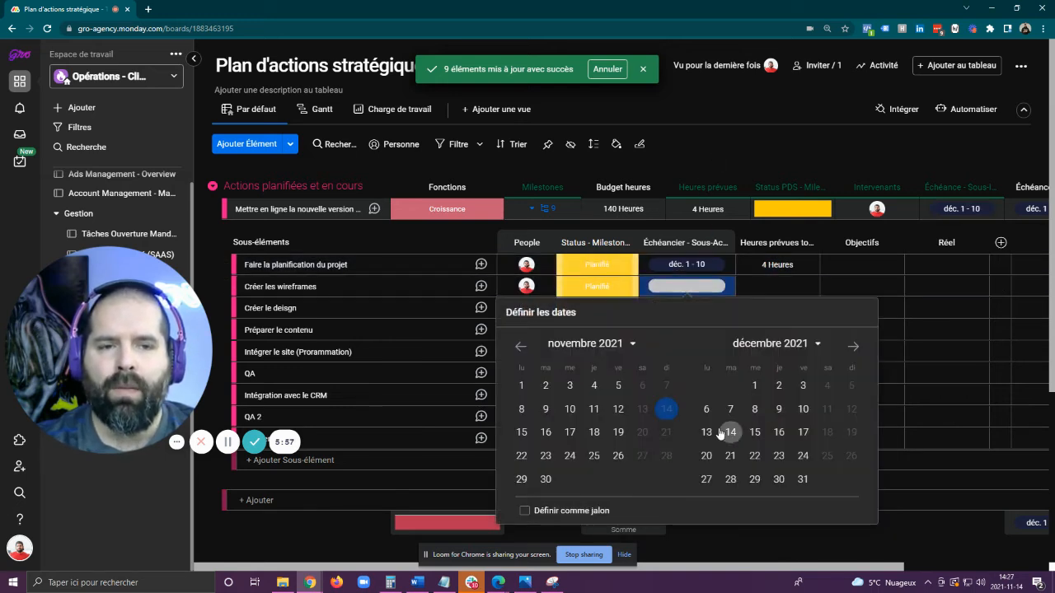
click(706, 433)
click(803, 478)
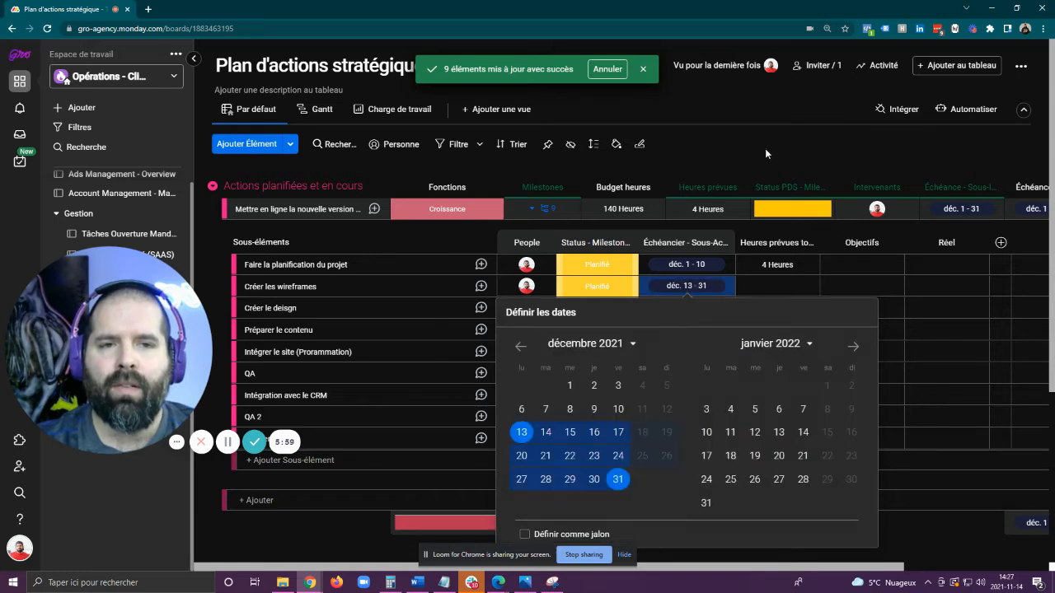
Step: Set the timeline of the five sub-items from "Créer le deisgn" through "Intégration avec le CRM" to January 3–31, 2022
click(241, 307)
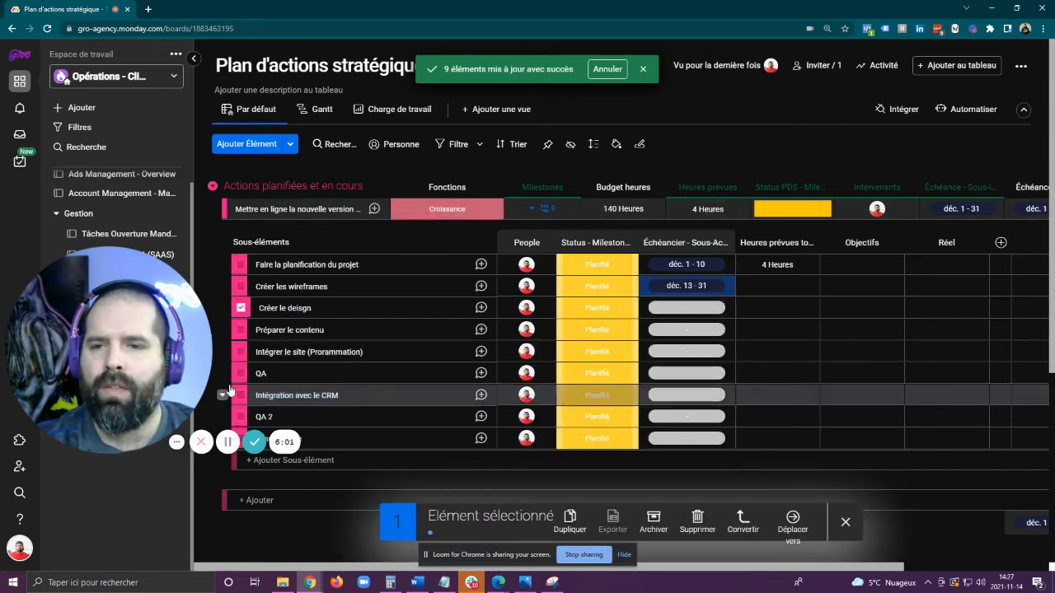
shift+click(241, 396)
click(686, 308)
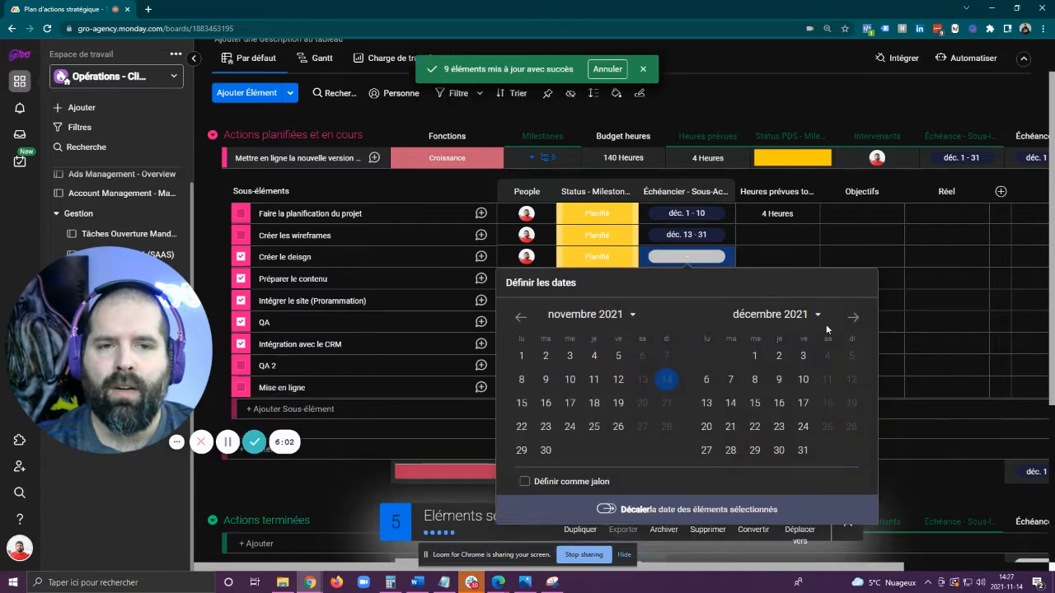
click(854, 302)
click(707, 366)
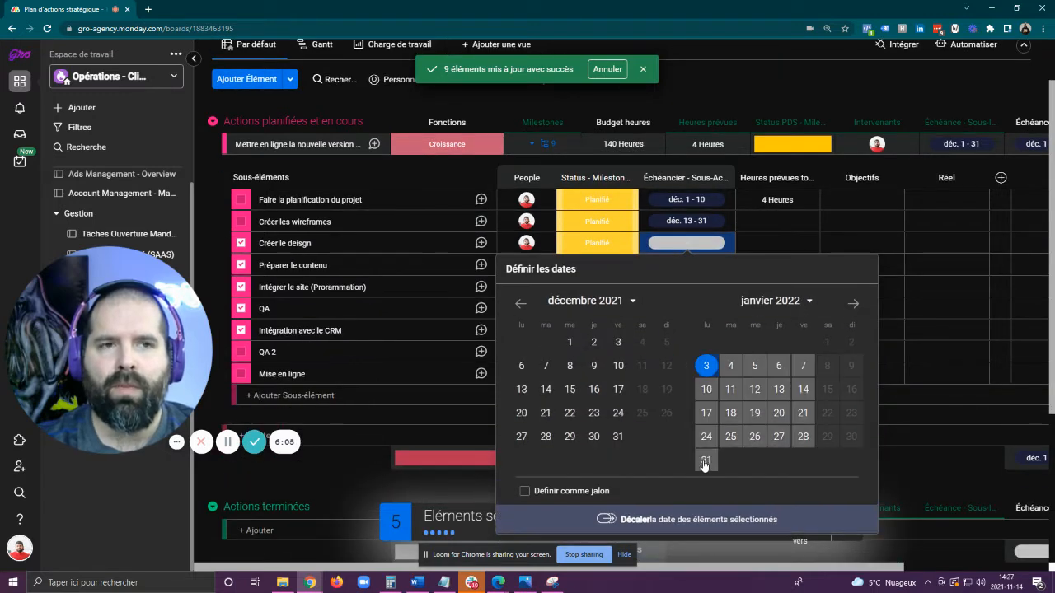
click(706, 460)
click(279, 339)
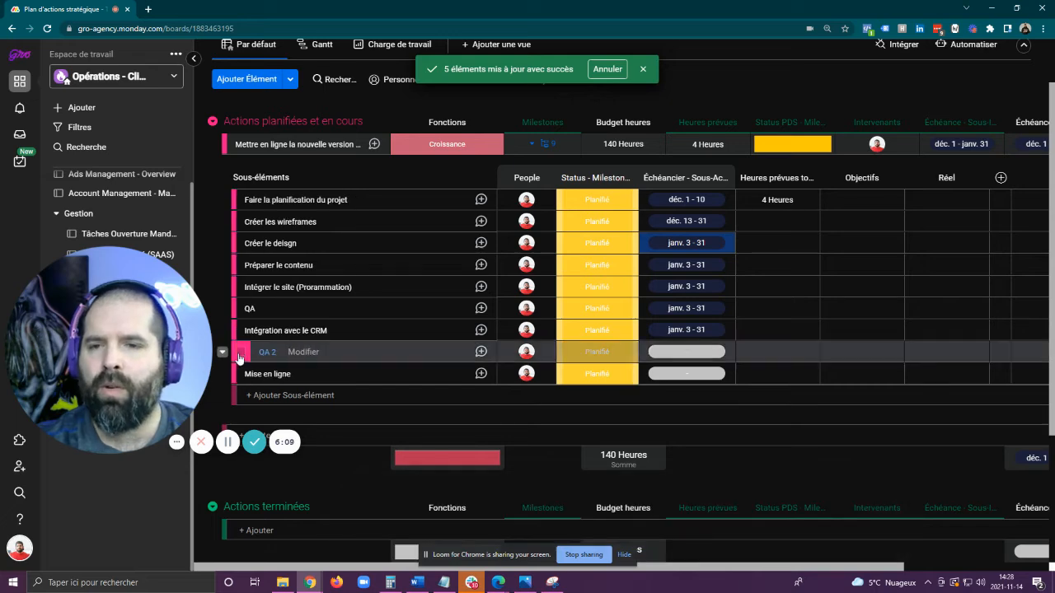
Step: Set the timeline of the "QA 2" and "Mise en ligne" sub-items to February 1–28, 2022
click(240, 351)
click(240, 374)
click(686, 351)
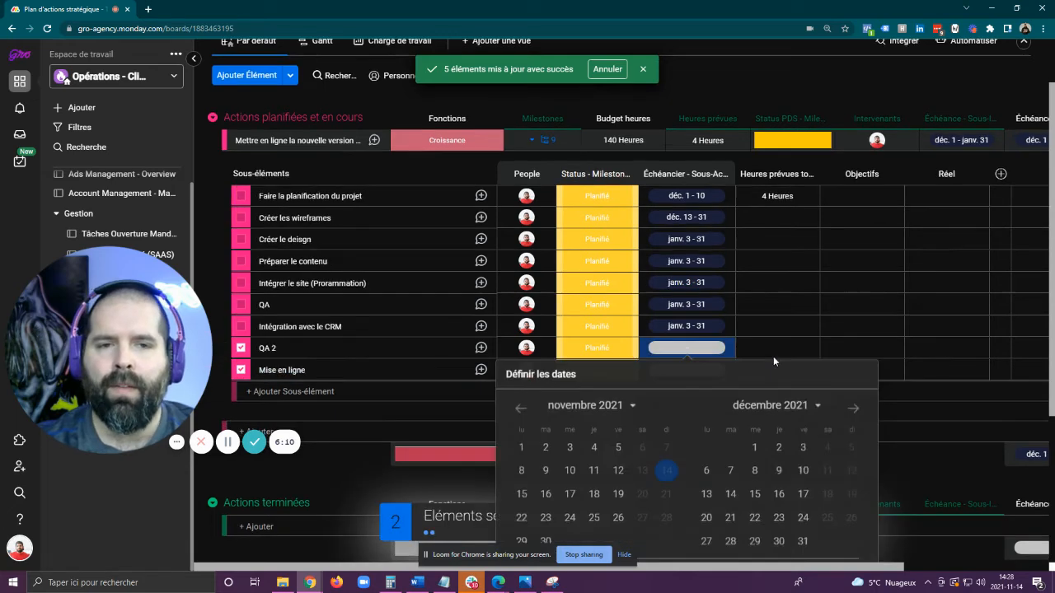
click(853, 304)
click(854, 304)
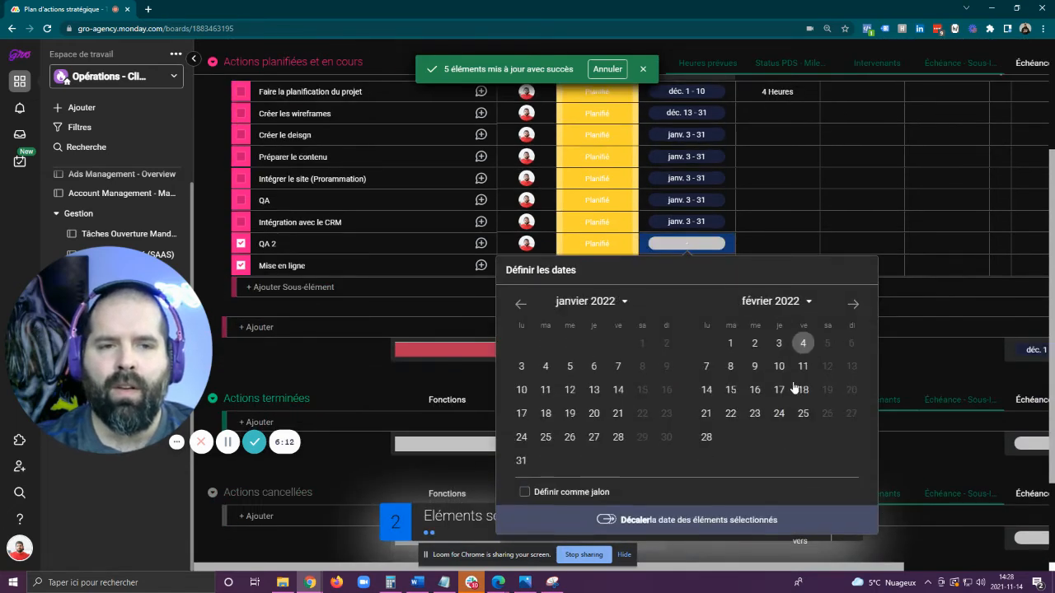
click(731, 343)
click(706, 437)
click(885, 520)
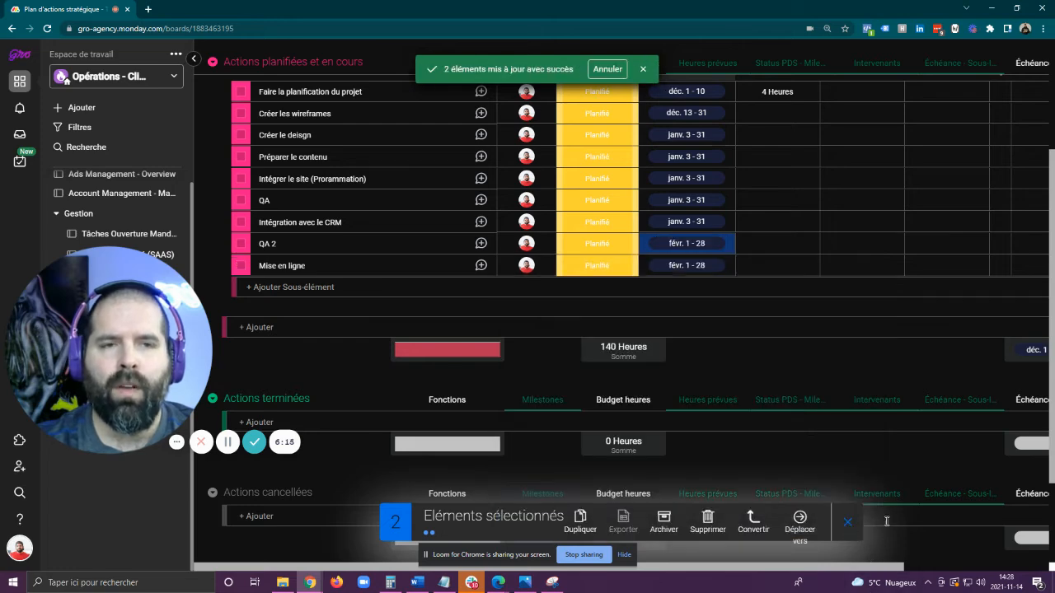
Step: Set planned hours to 12 for "Créer les wireframes", 40 for "Créer le deisgn" and 20 for "Préparer le contenu"
scroll(817, 377, up, 3)
click(791, 216)
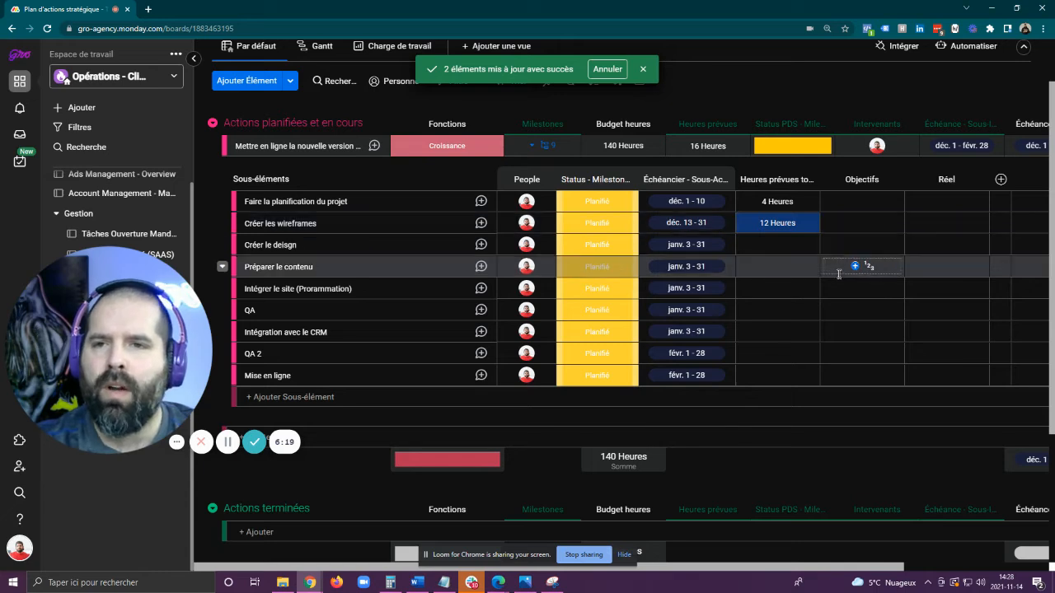
click(802, 244)
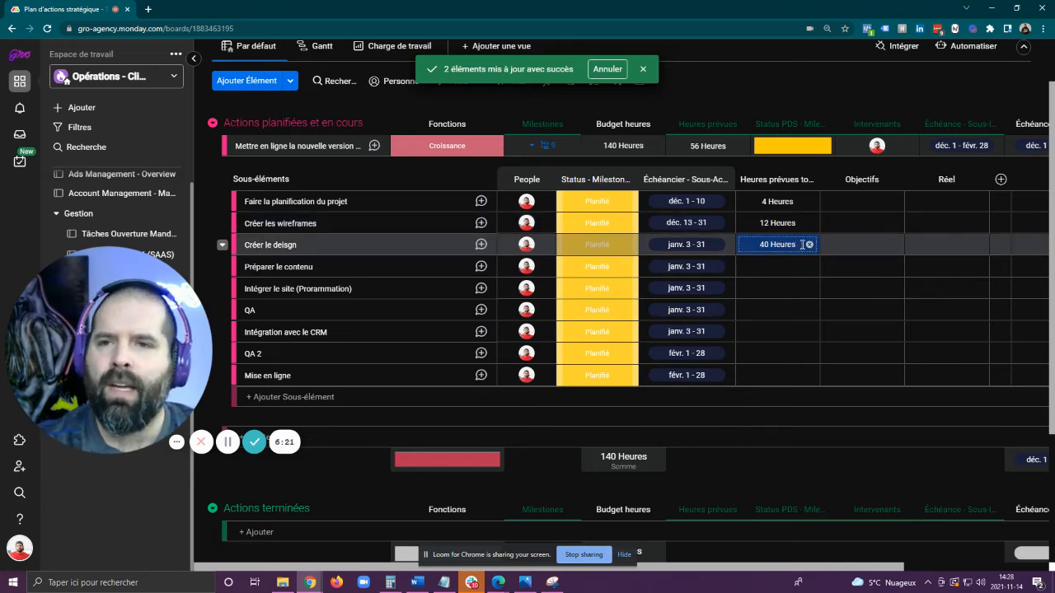
click(782, 266)
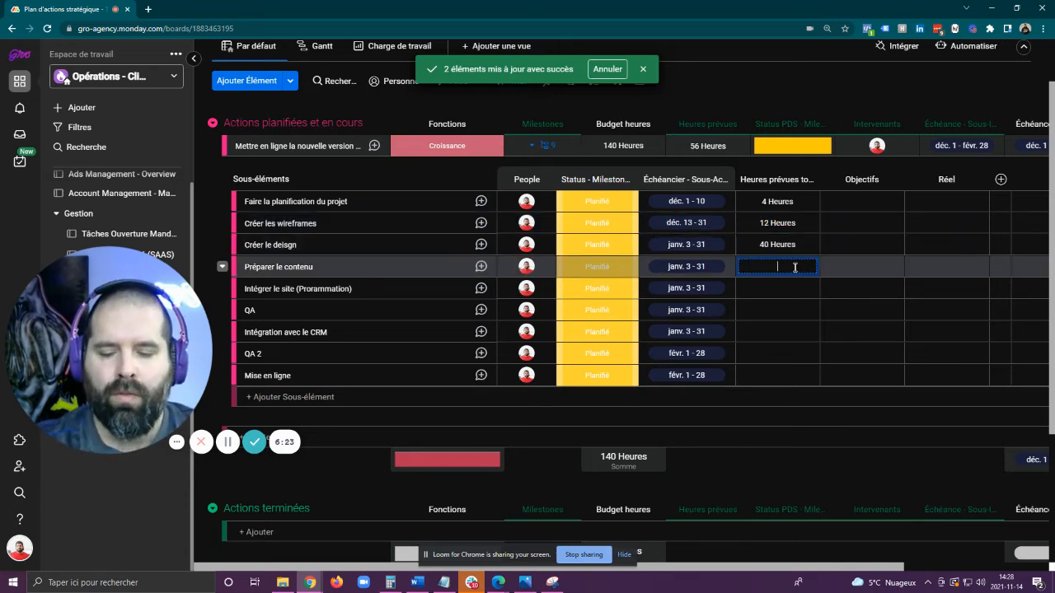
Step: Set planned hours to 40 for the site integration, 10 for QA, 6 for the CRM integration, 2 for QA 2 and 10 for Mise en ligne
click(785, 287)
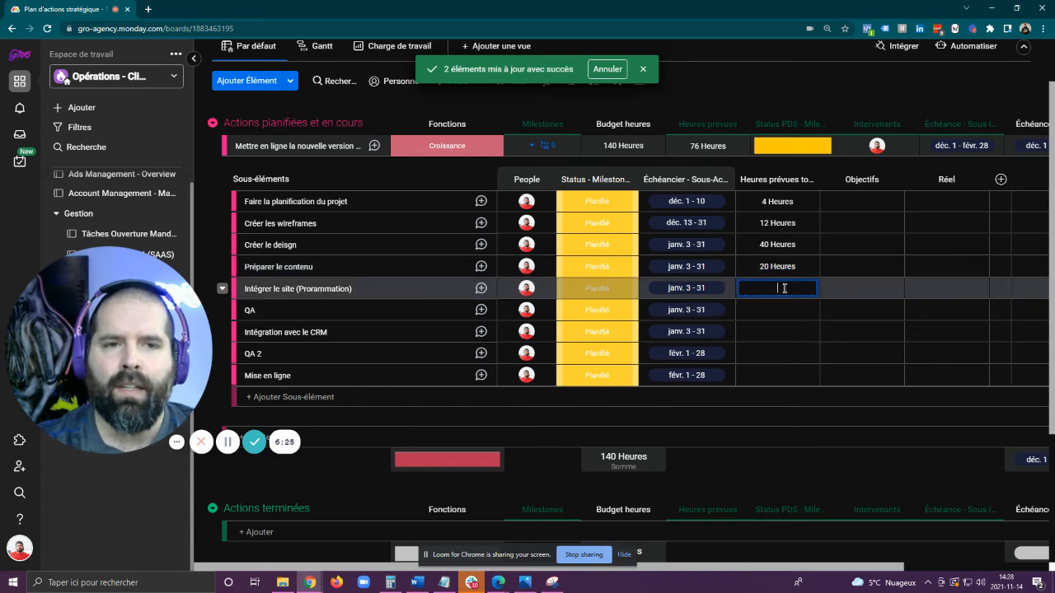
click(792, 310)
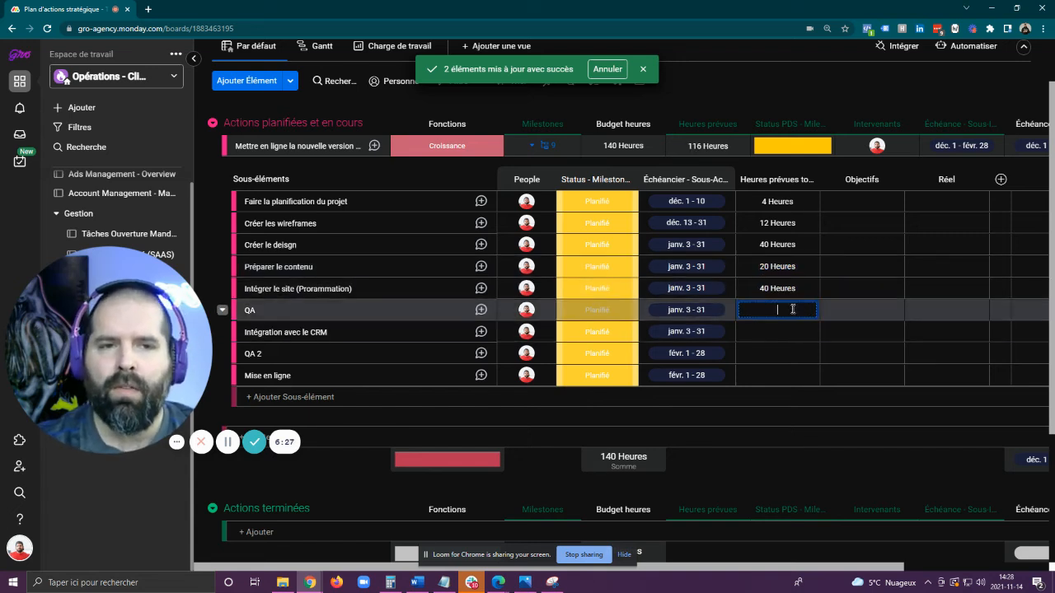
click(787, 330)
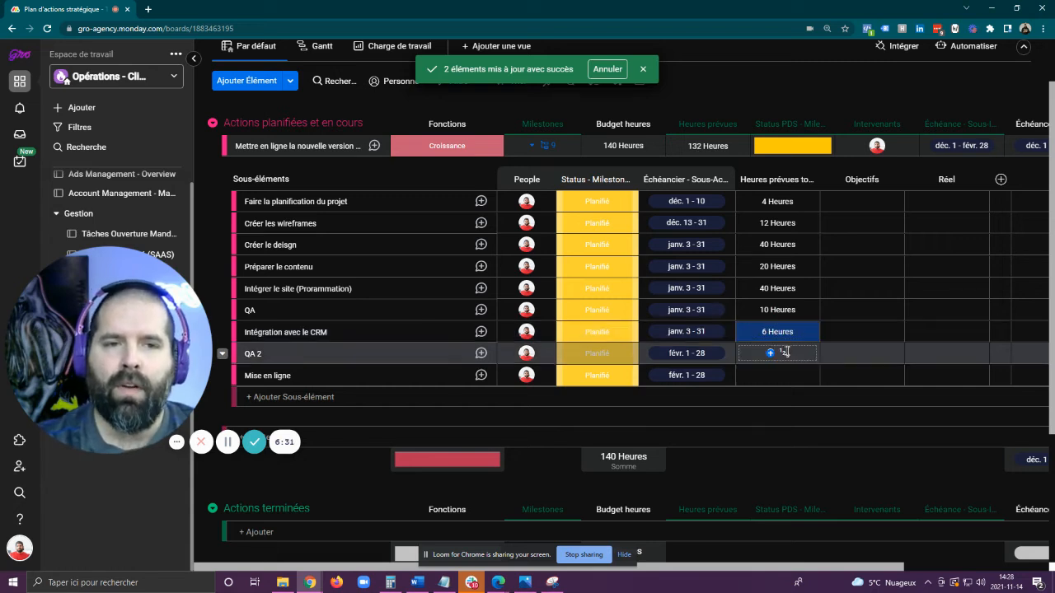
click(788, 352)
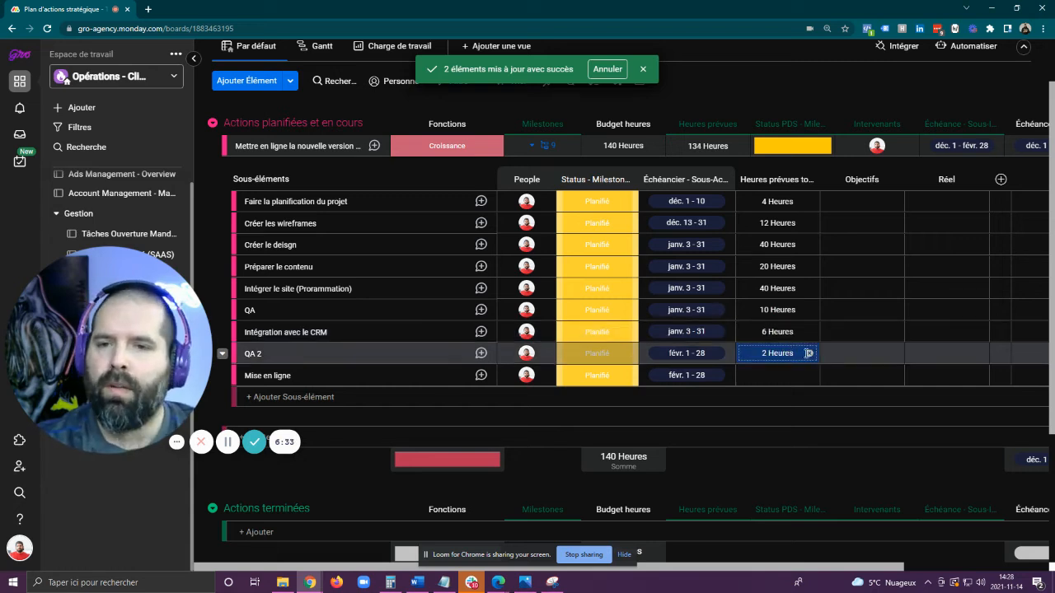
click(791, 373)
key(Return)
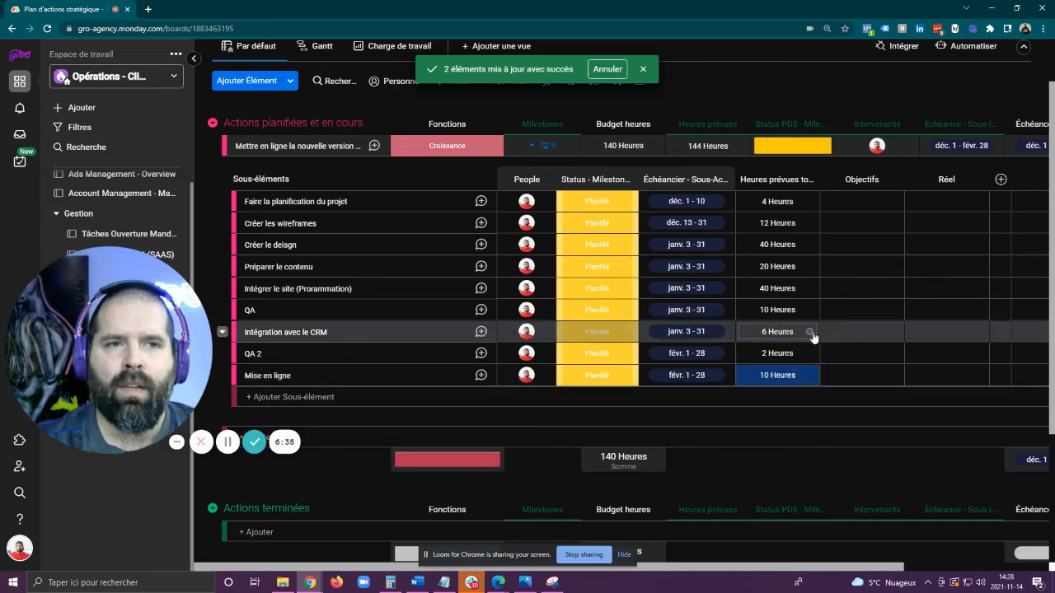
Step: Compare the action's budgeted and planned hours, and collapse its sub-items to inspect the milestone status summary
scroll(789, 329, up, 1)
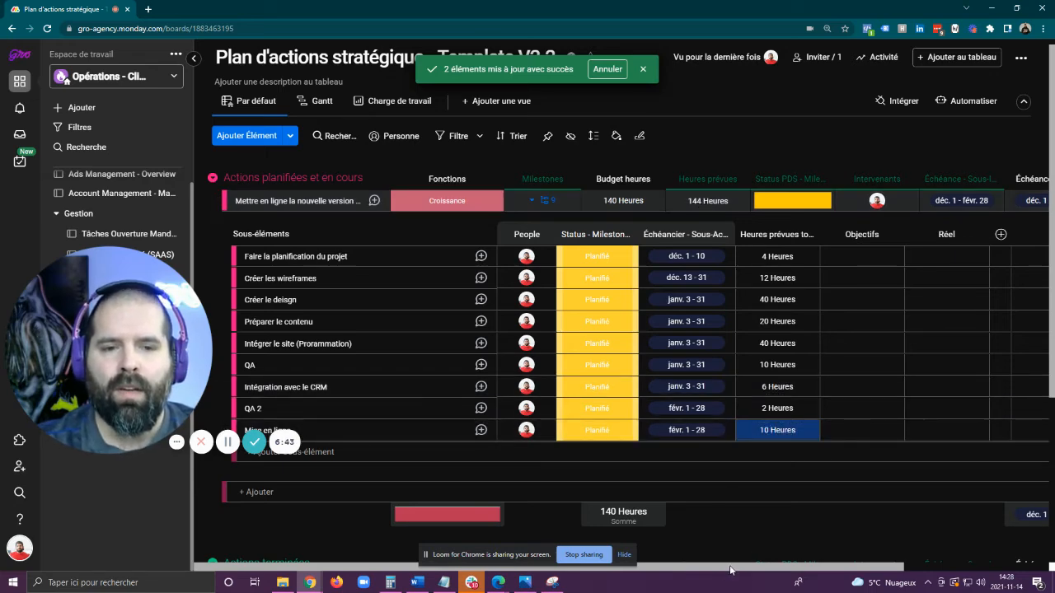
mouse_move(699, 566)
mouse_down()
mouse_move(845, 568)
mouse_move(703, 551)
mouse_up()
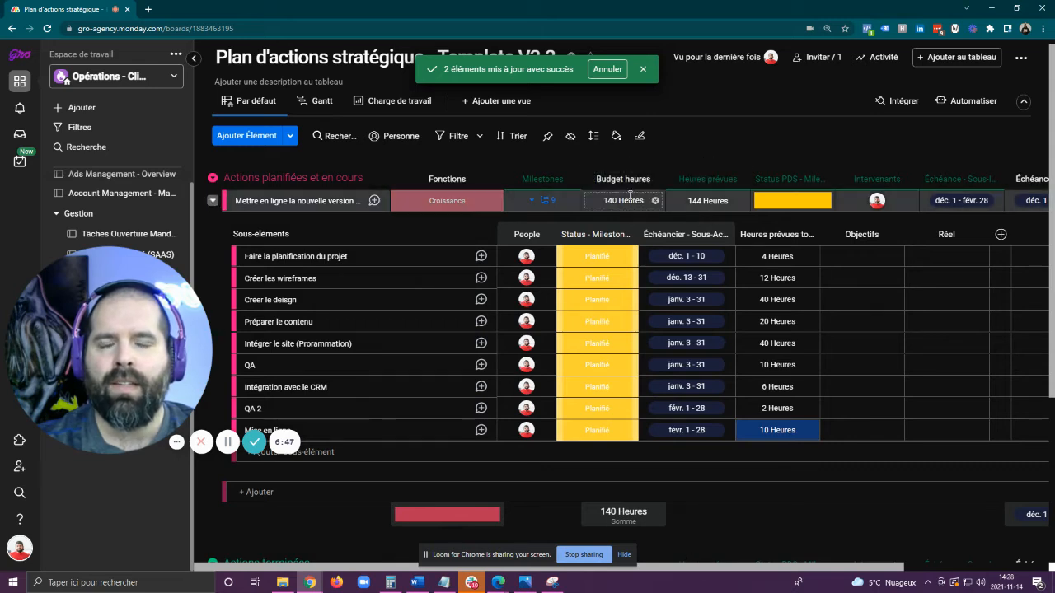
mouse_move(590, 180)
mouse_down()
mouse_move(710, 184)
mouse_move(601, 186)
mouse_up()
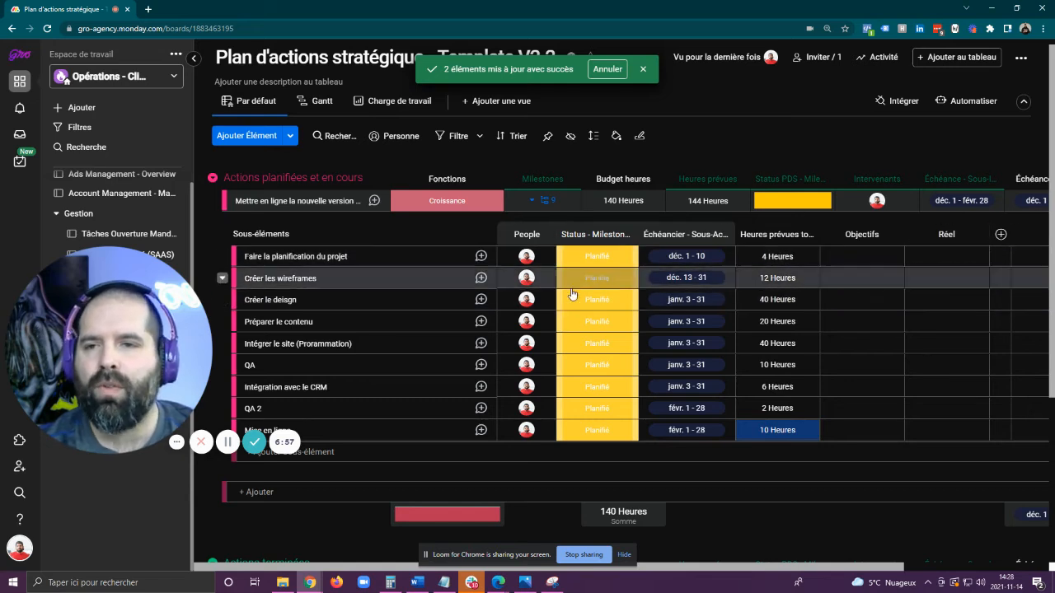
click(542, 201)
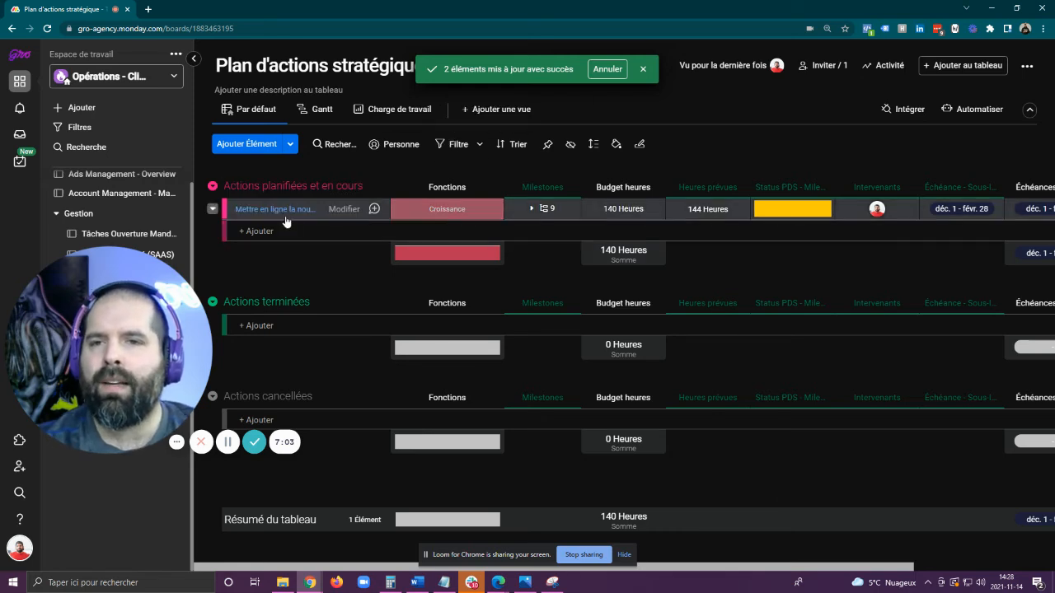
mouse_move(791, 215)
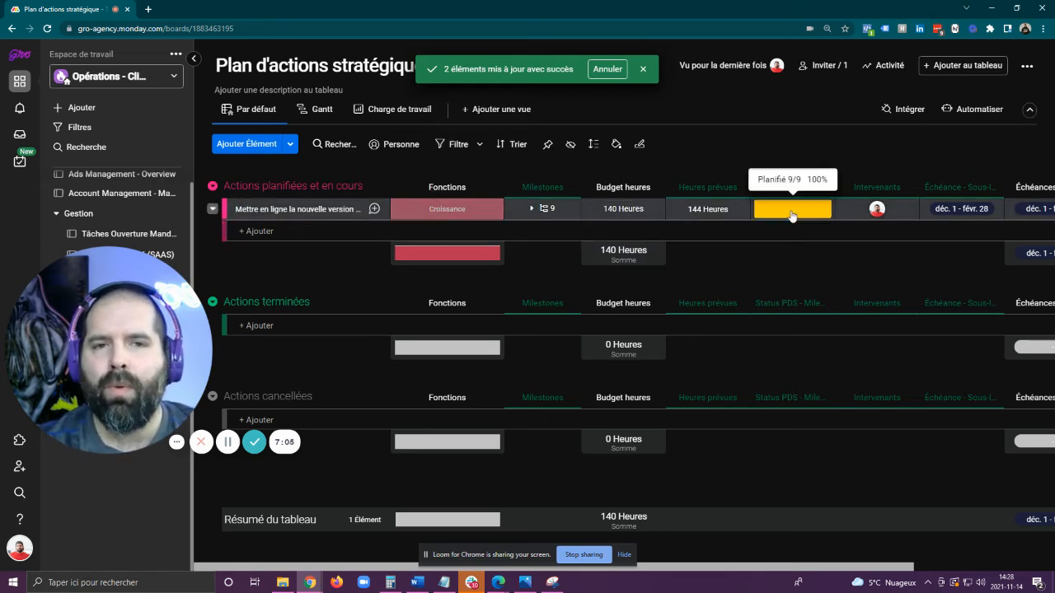
Step: Expand the action's sub-items, set "Créer les wireframes" to En travail and "Faire la planification du projet" to Terminé, and collapse them again
click(542, 208)
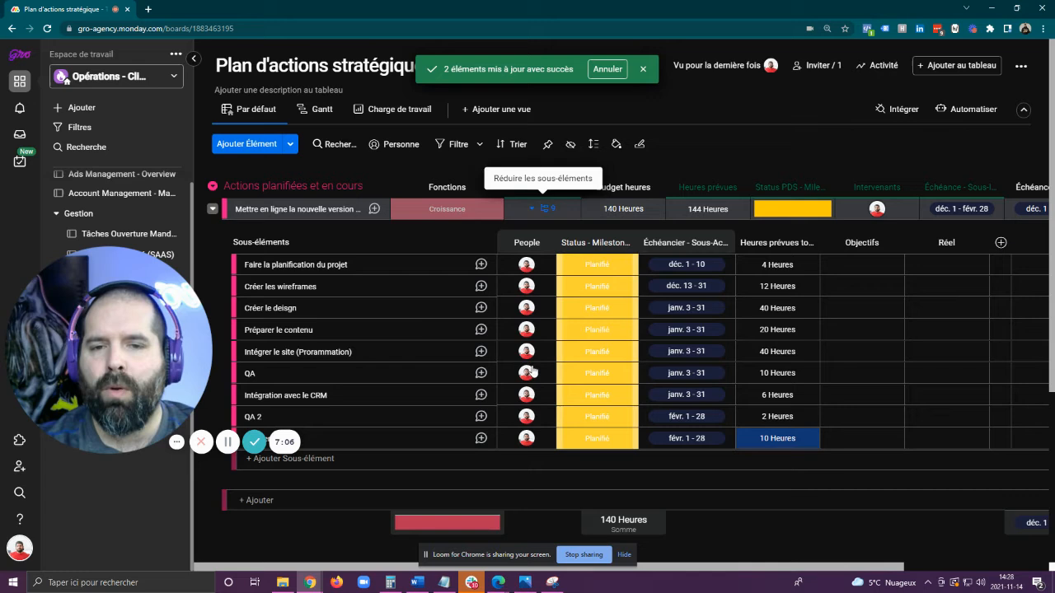
click(600, 265)
click(560, 323)
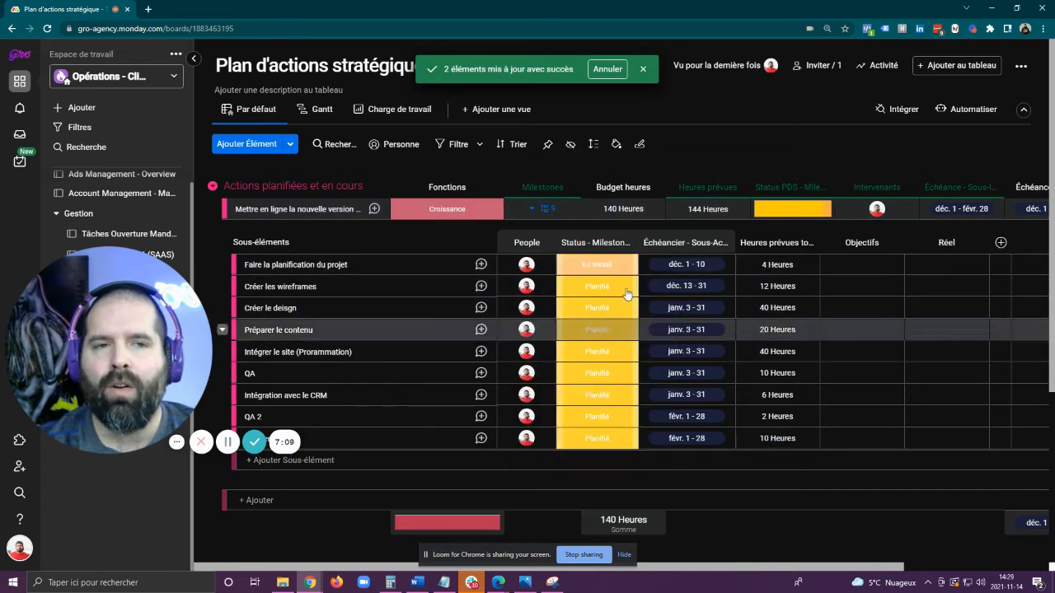
click(598, 287)
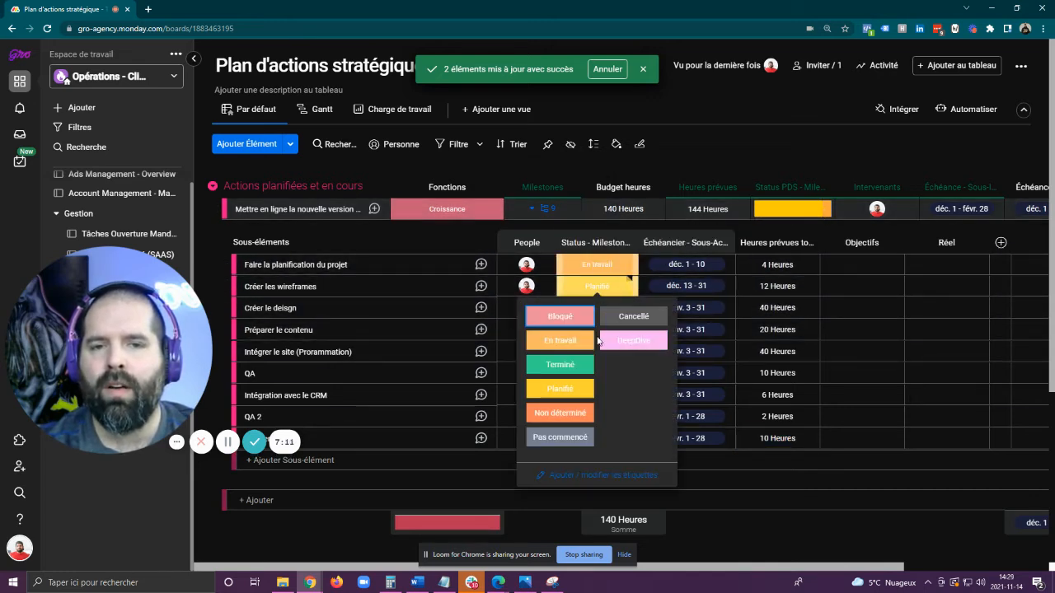
click(565, 348)
click(585, 265)
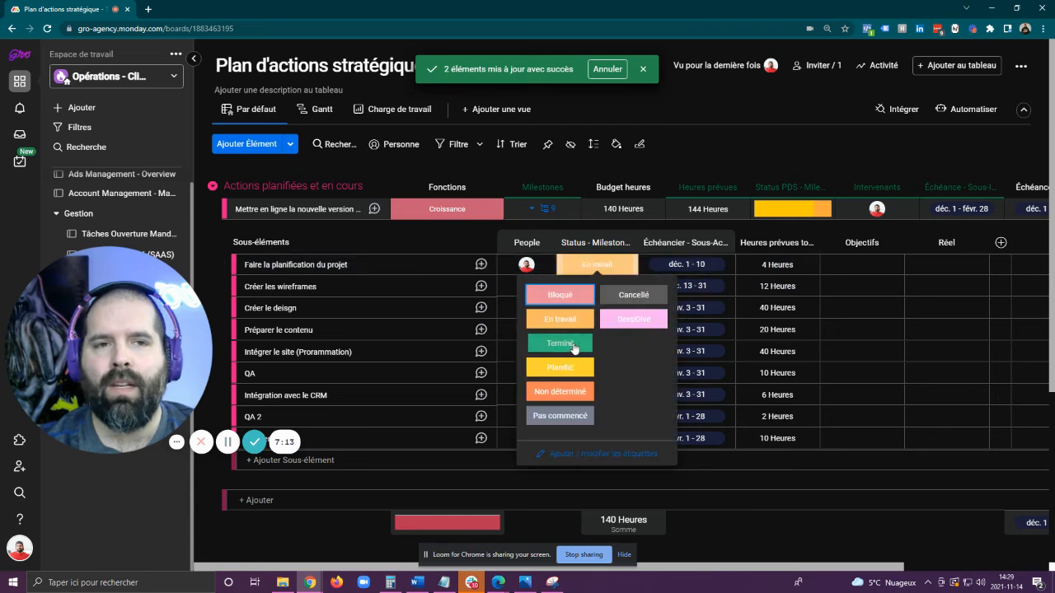
click(560, 342)
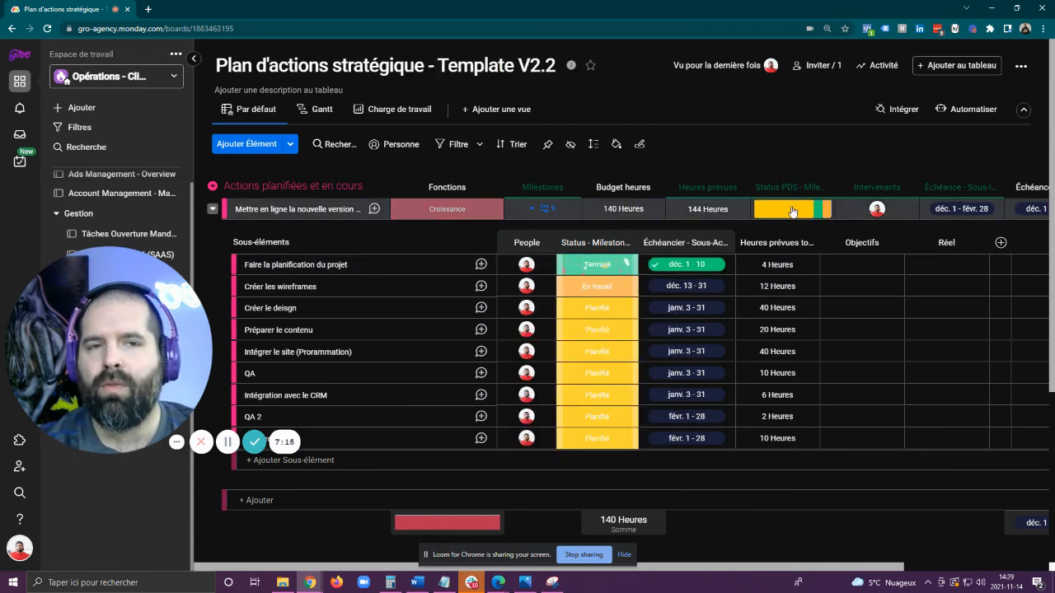
click(550, 209)
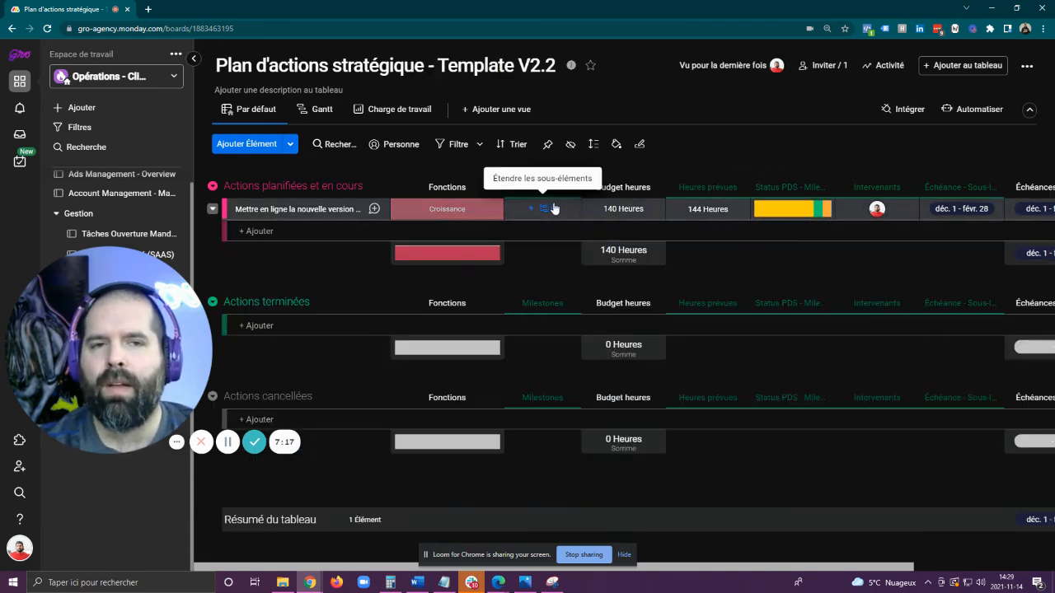
Step: Inspect the action's timeline in the Gantt view, and return to the Par défaut table to review its remaining columns
click(316, 109)
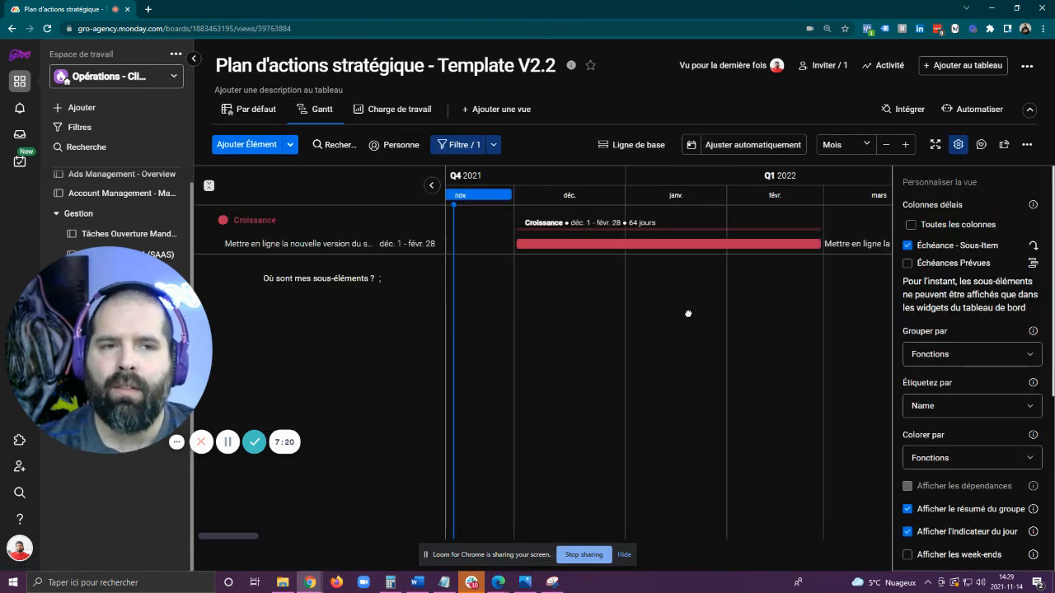
click(254, 110)
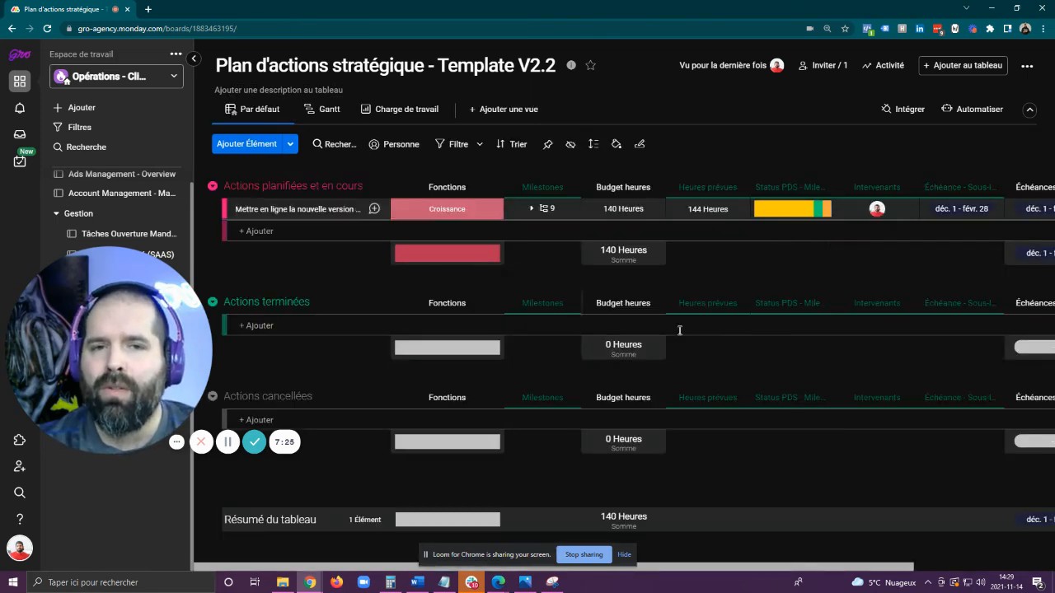
scroll(690, 378, right, 2)
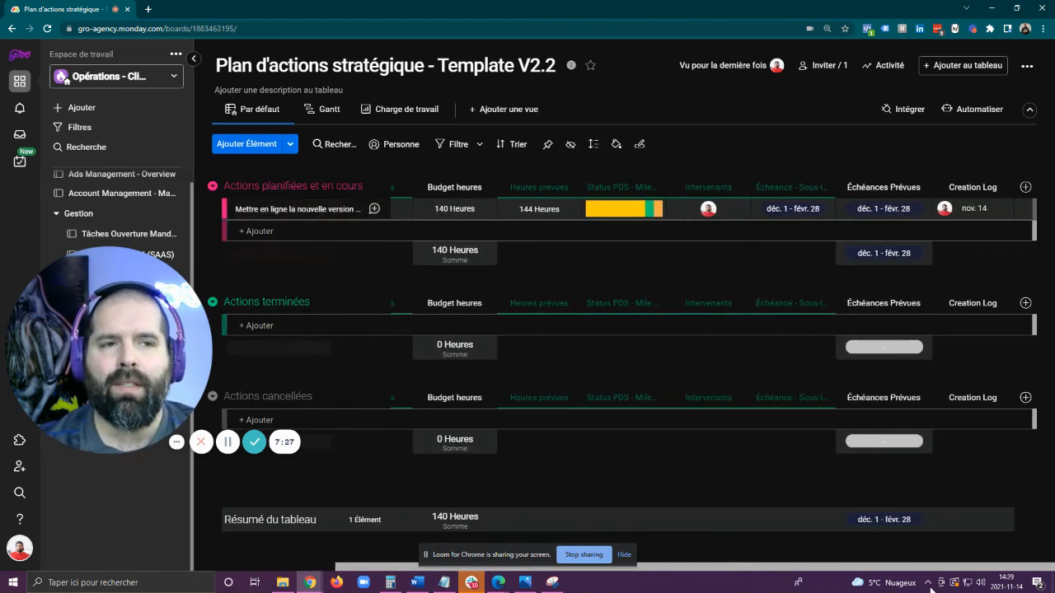
scroll(690, 378, left, 2)
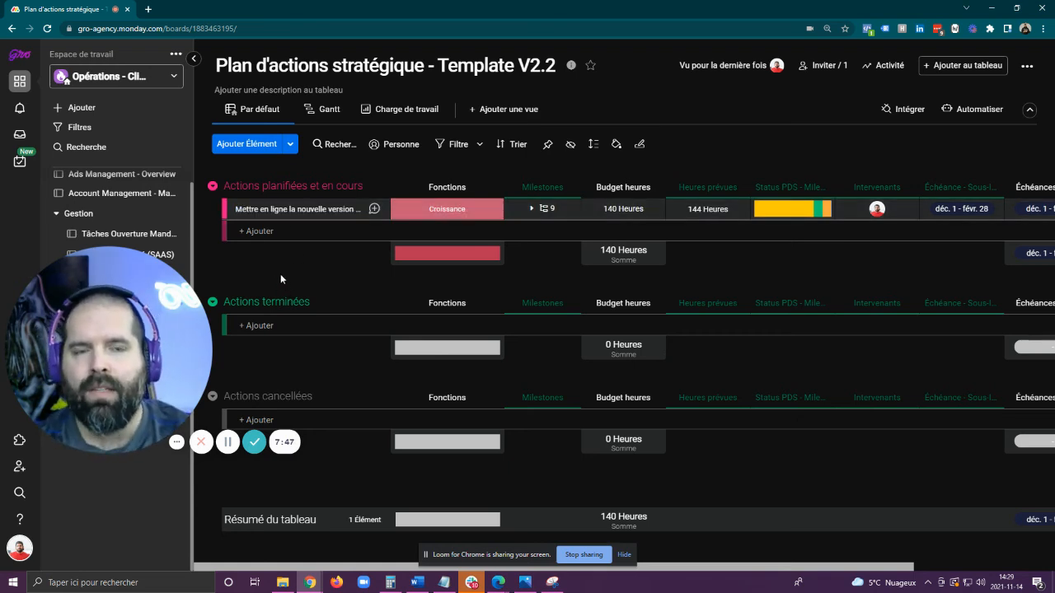
mouse_move(137, 271)
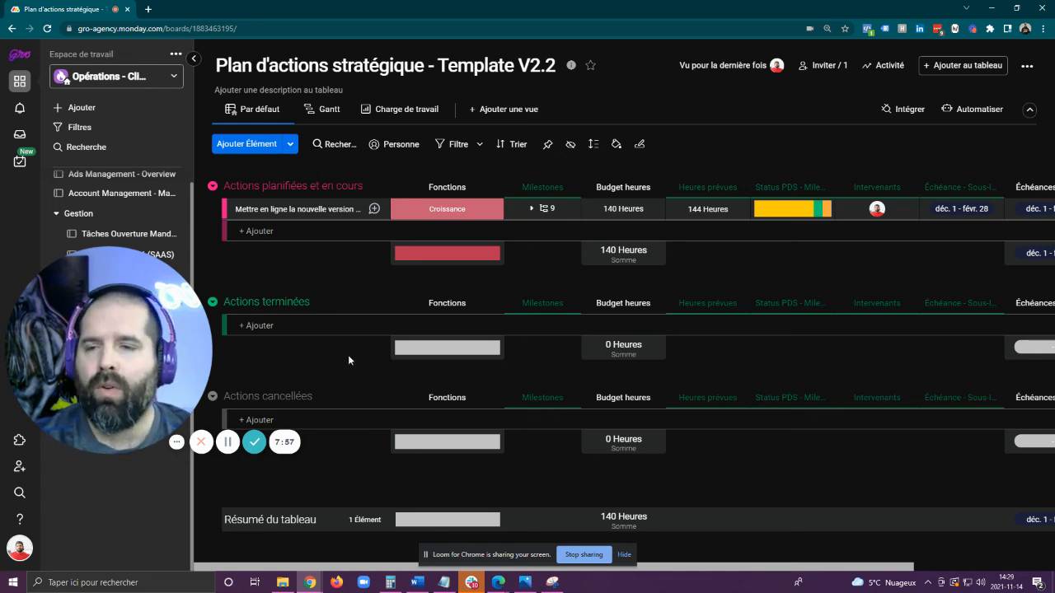
mouse_move(112, 336)
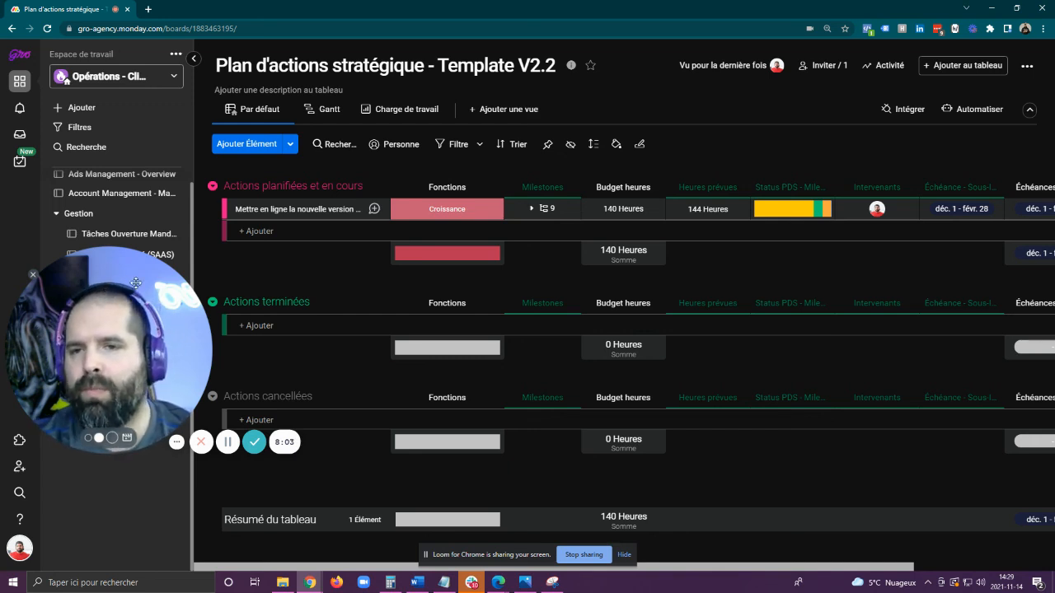
drag(136, 283, 139, 325)
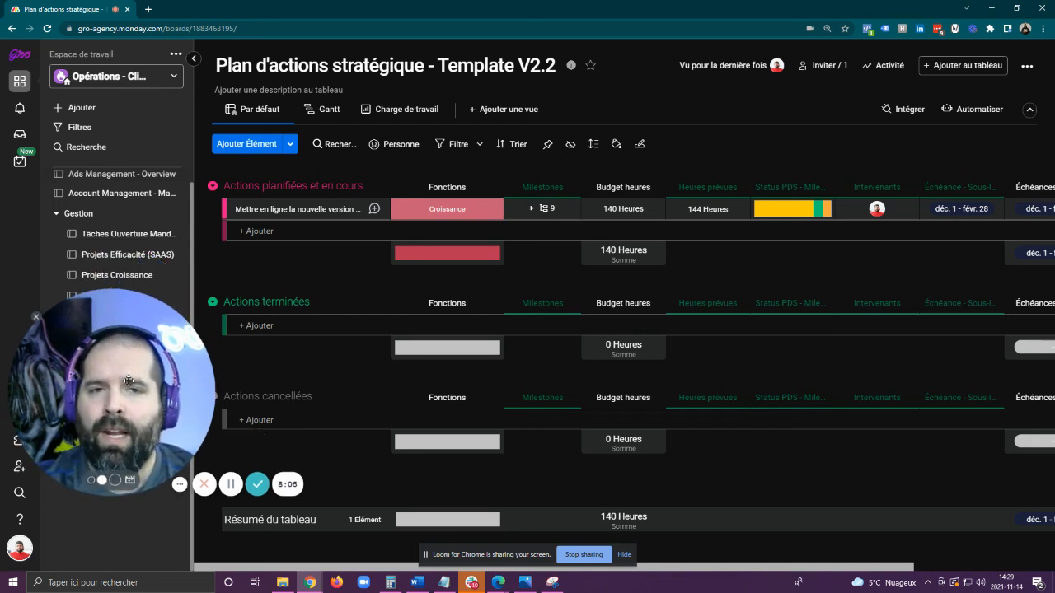